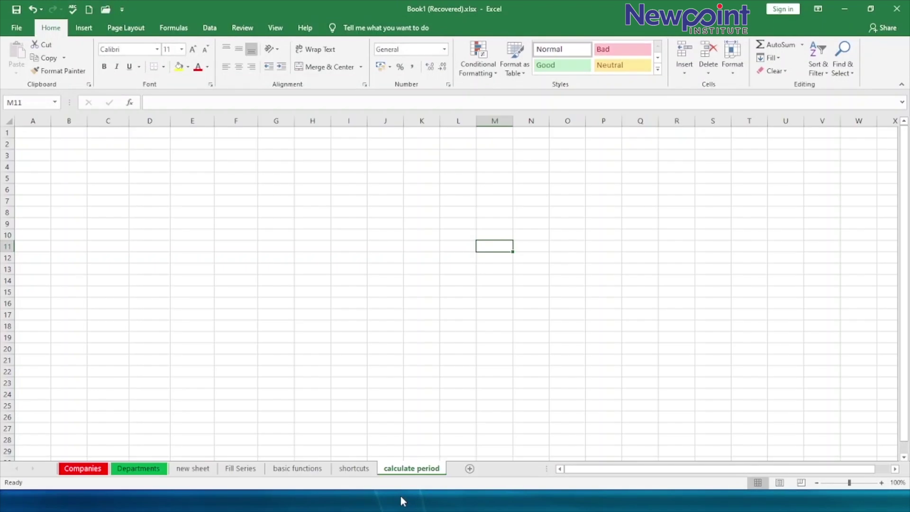
Step: Enter the header "Company Establishment Date" in cell I6 and fit column I's width to the text
left_click(342, 190)
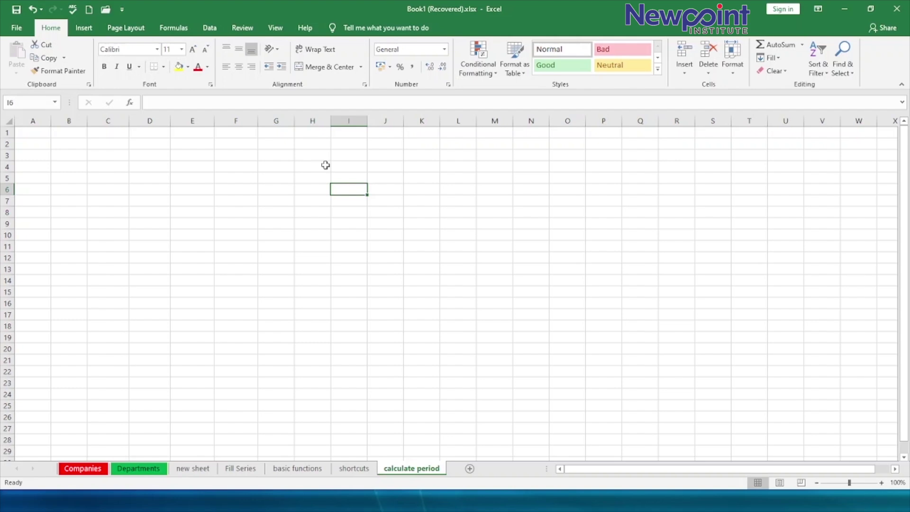
type("Com")
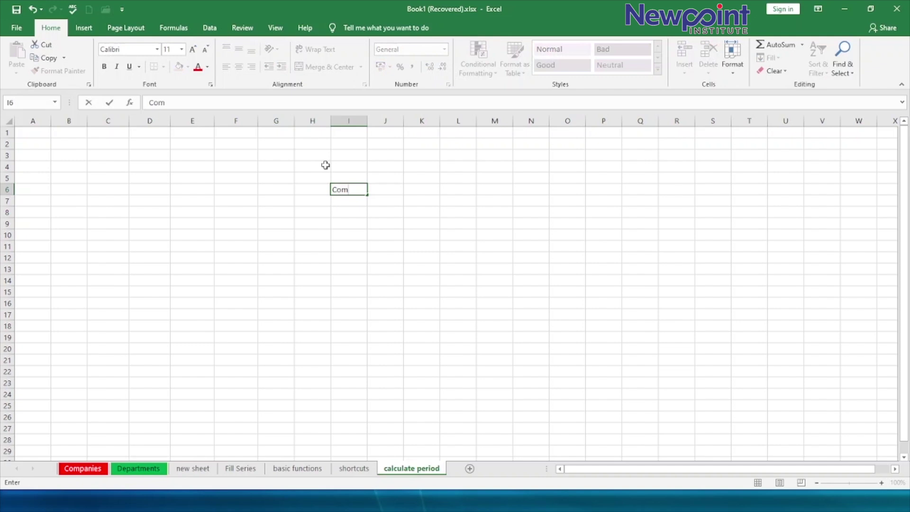
type("pany Establi")
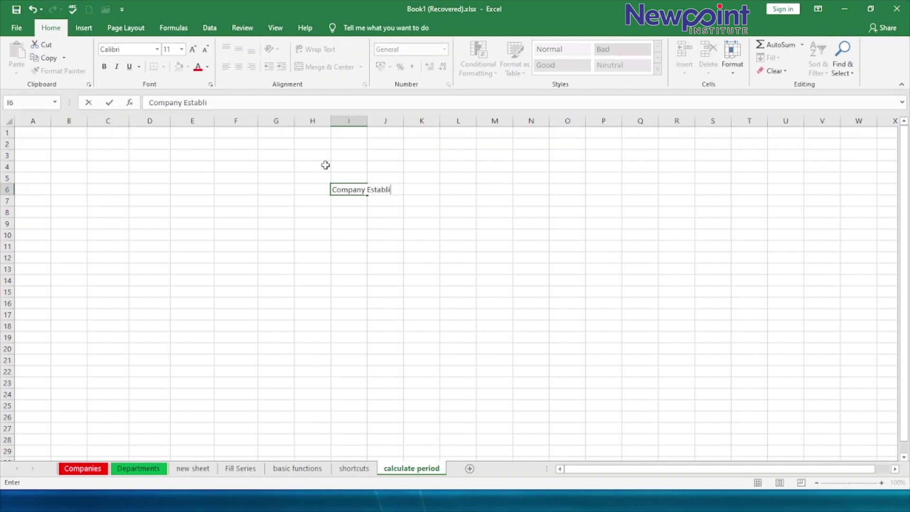
type("shment Date")
key("Return")
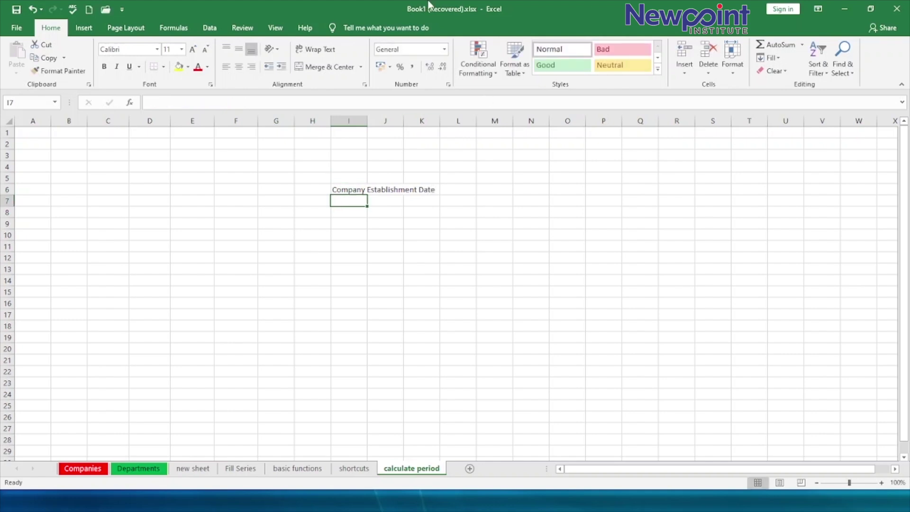
double_click(367, 120)
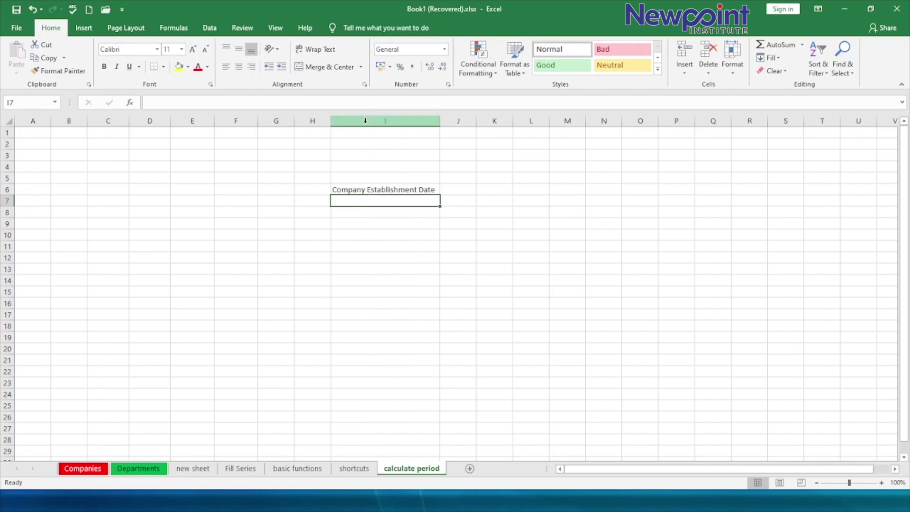
Step: Enter the header "Today's Date" in cell J6 and fit column J's width to the text
left_click(445, 188)
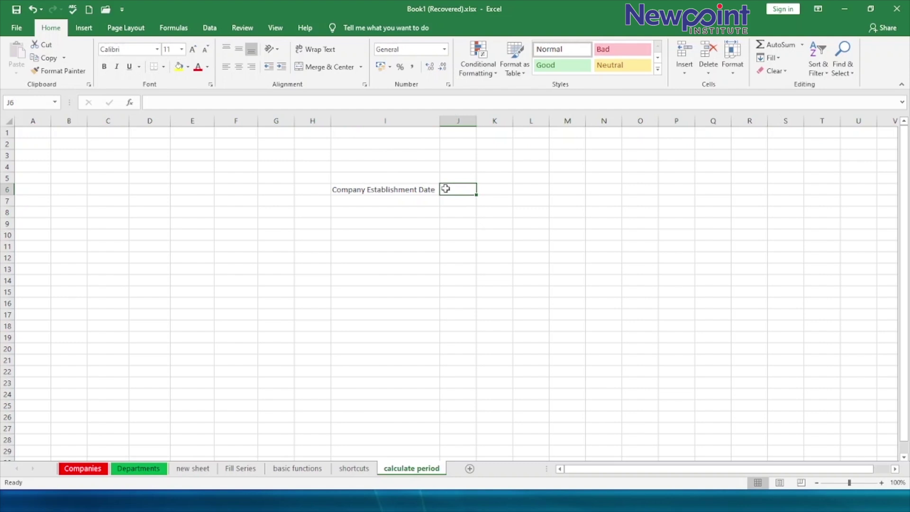
type("Today")
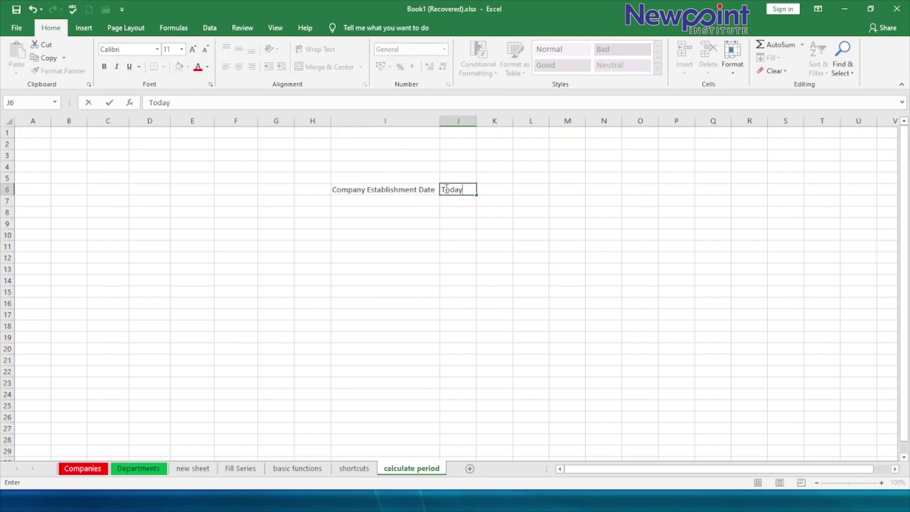
type("'s Date")
key("Return")
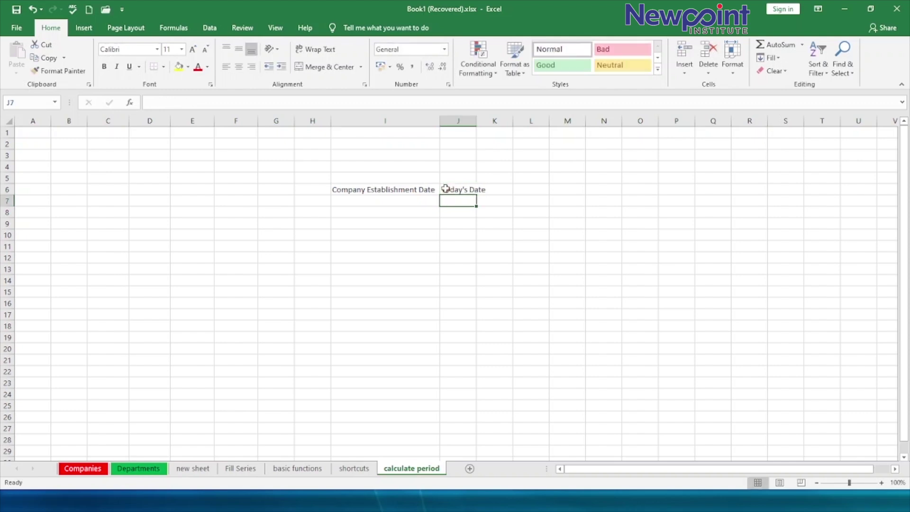
double_click(476, 121)
Step: Enter 24-04-2001 in cell I7 as the company establishment date
left_click(414, 201)
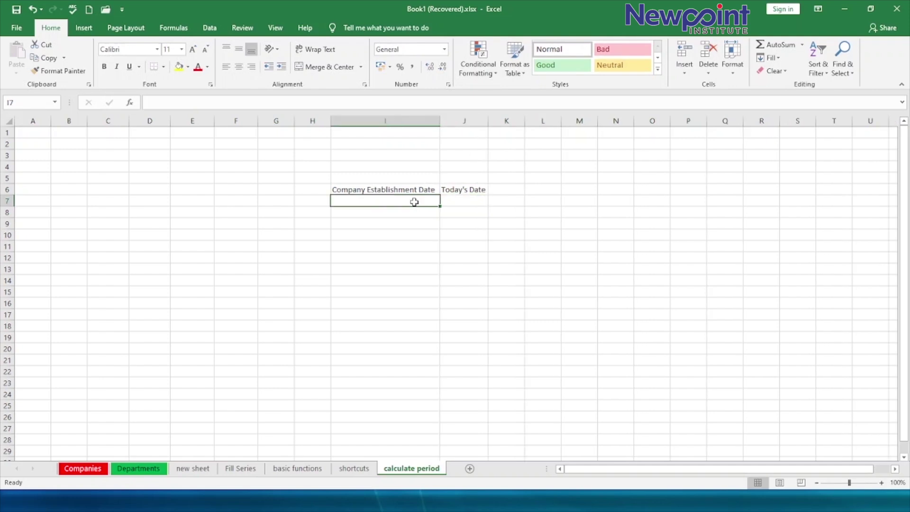
type("2")
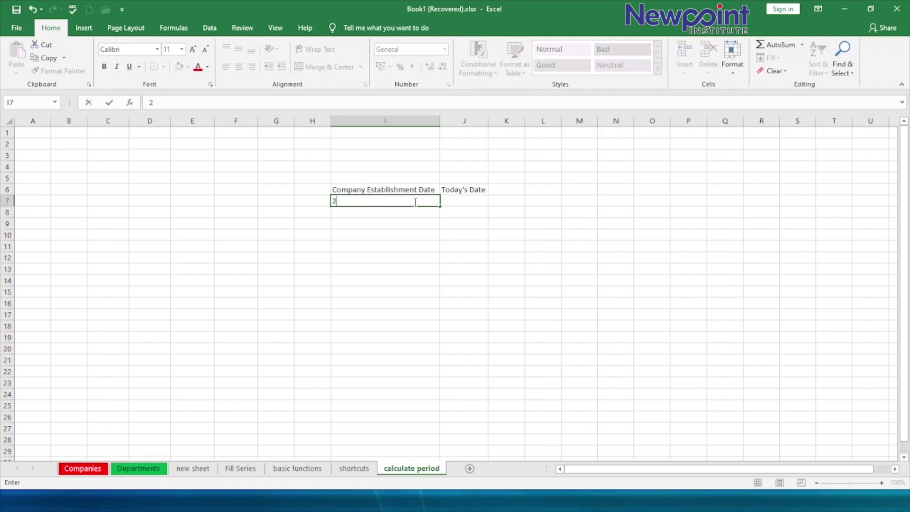
type("4-04-2001")
key("Return")
left_click(414, 201)
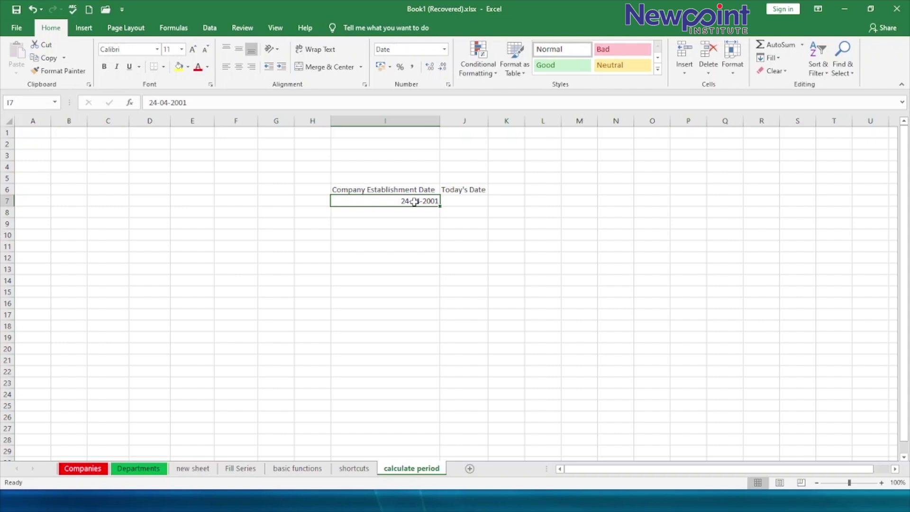
Step: Enter the formula =today() in cell J7 under the Today's Date header
key("Right")
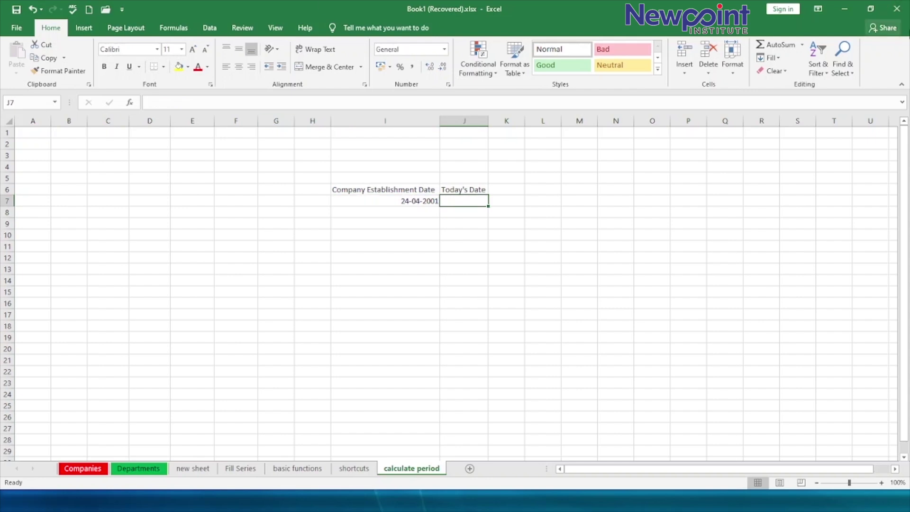
type("=")
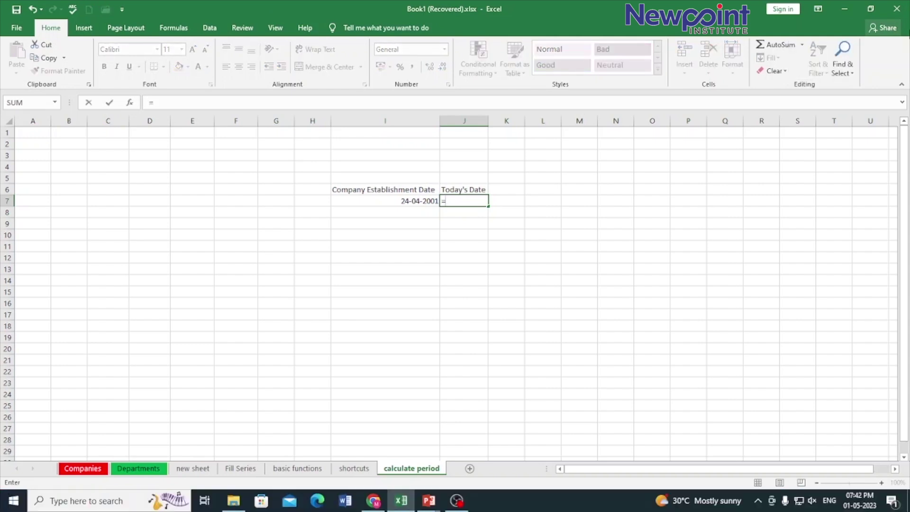
type("today")
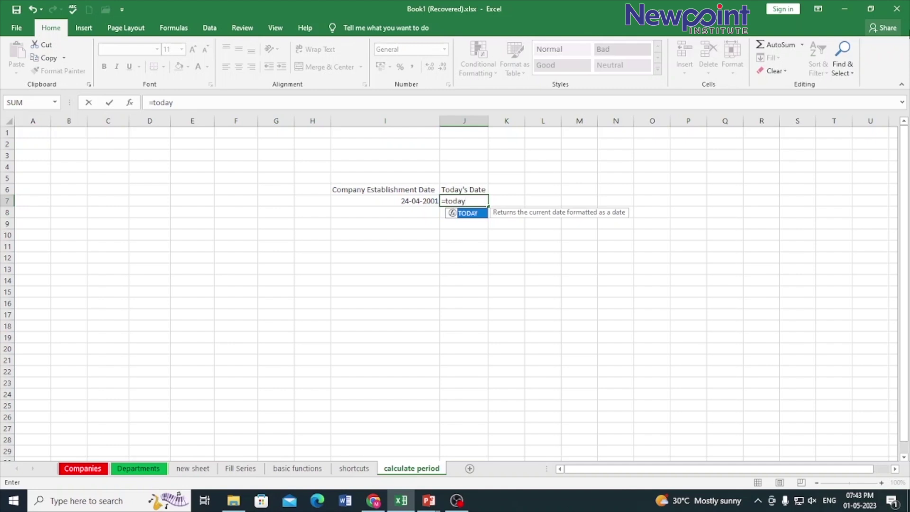
type("()")
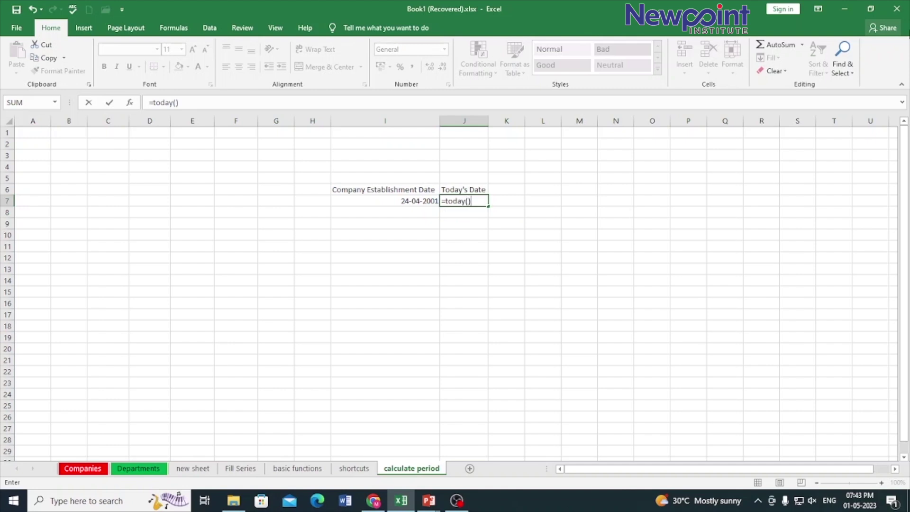
key("Return")
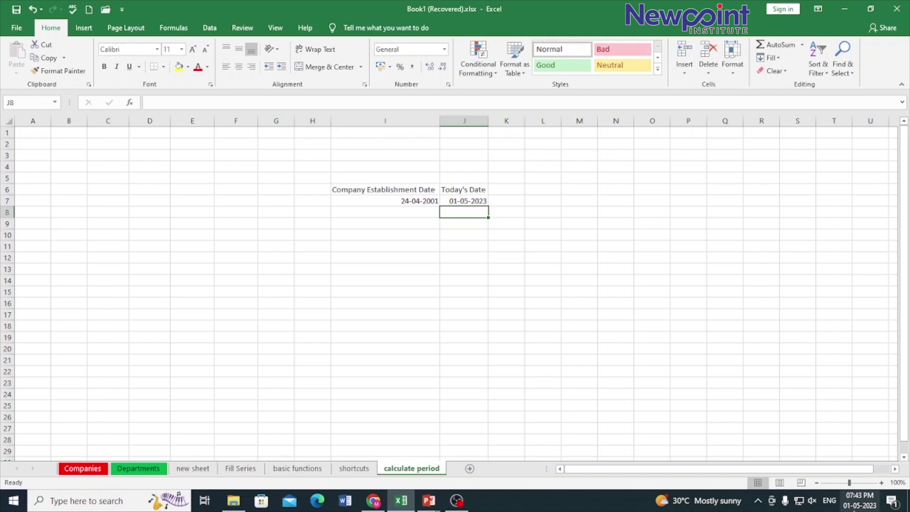
mouse_move(853, 509)
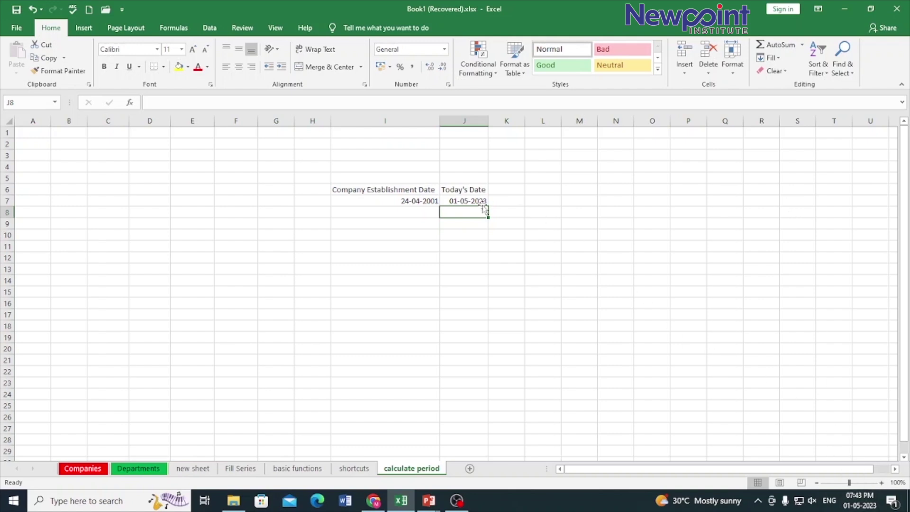
Step: Format the range I6:J7 as a table with headers, using a blue style from the Medium group
left_click_drag(415, 188, 454, 200)
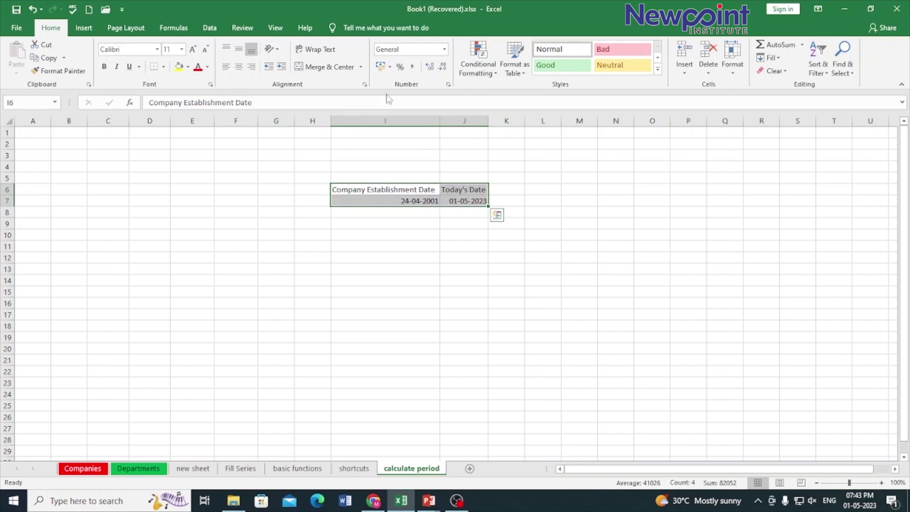
left_click(180, 31)
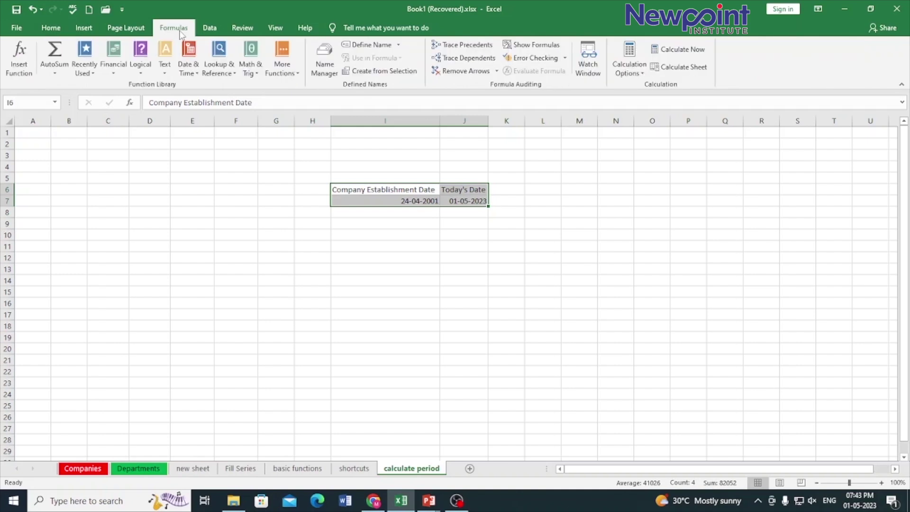
left_click(132, 30)
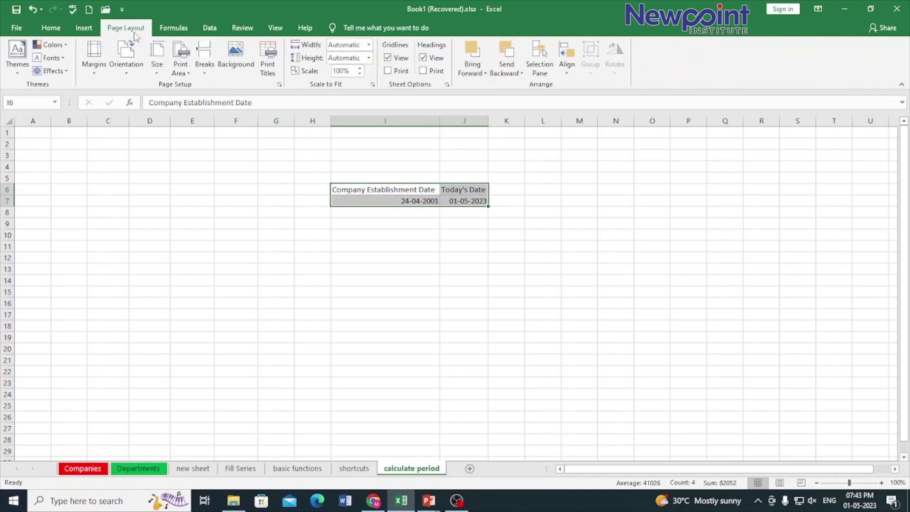
left_click(83, 30)
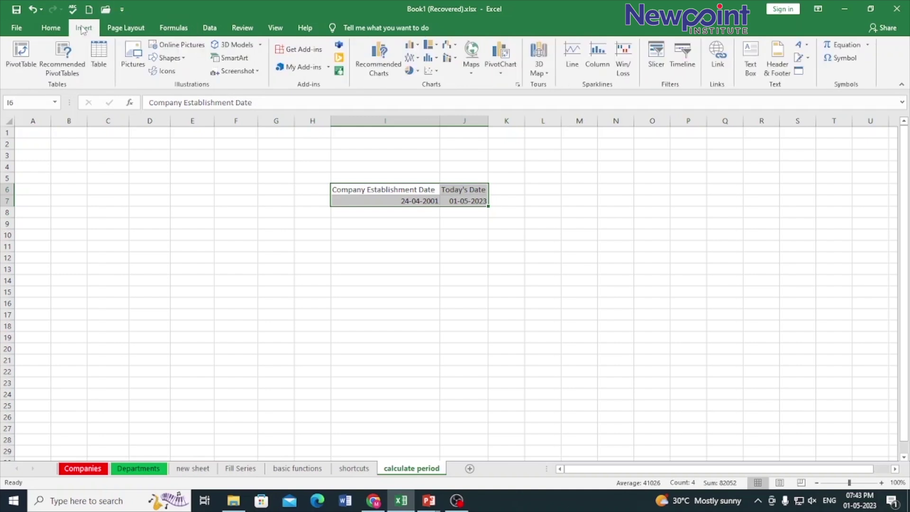
left_click(53, 30)
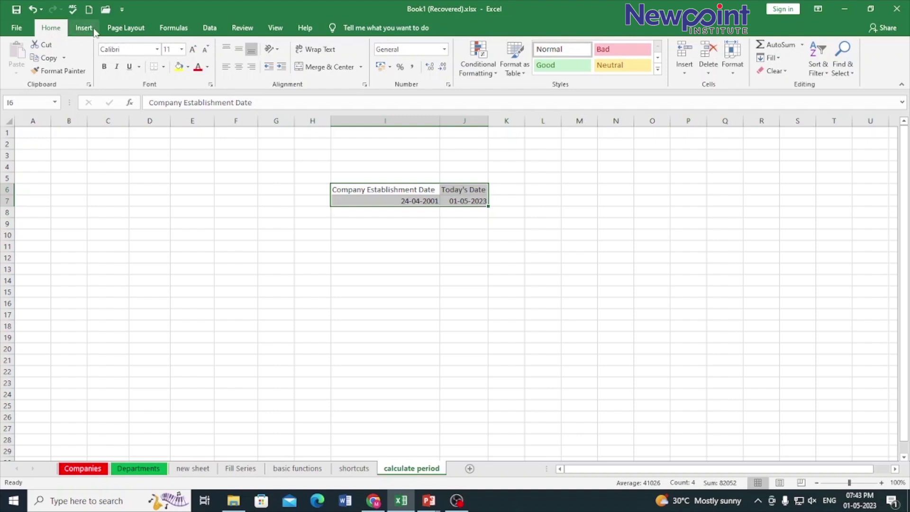
left_click(515, 69)
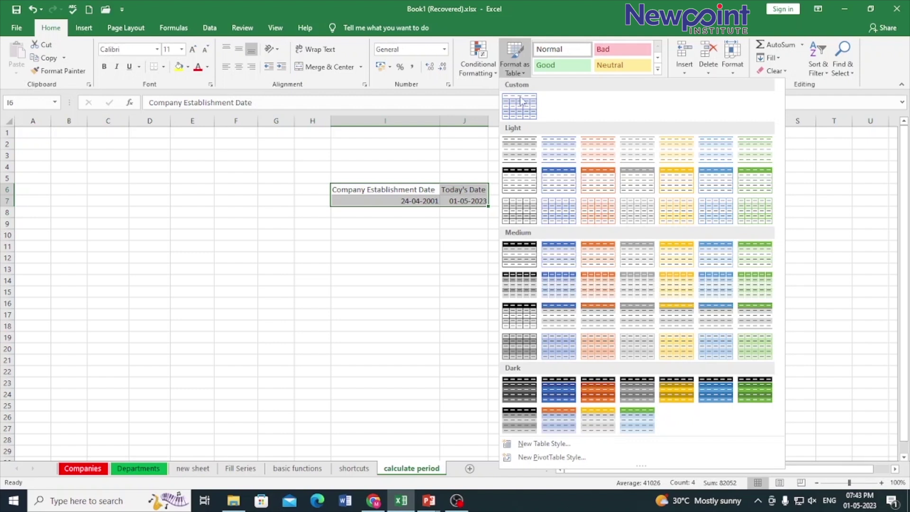
left_click(564, 285)
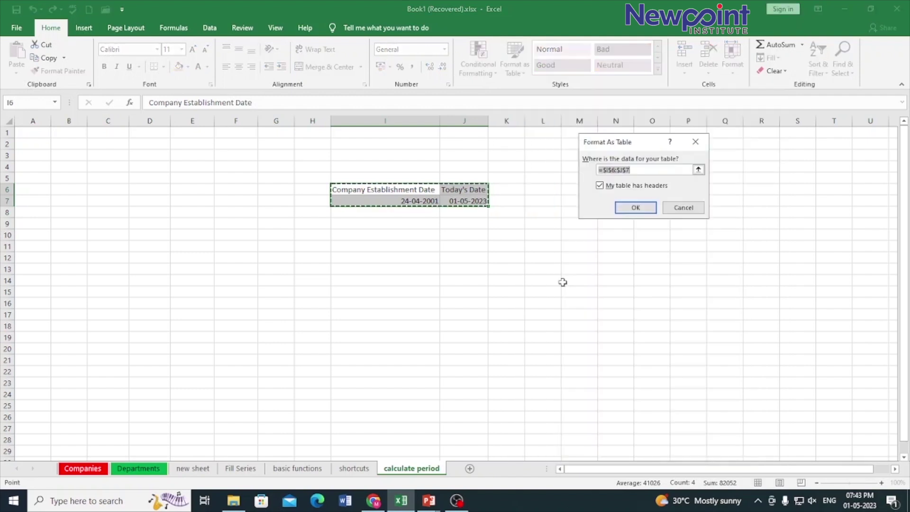
left_click(639, 213)
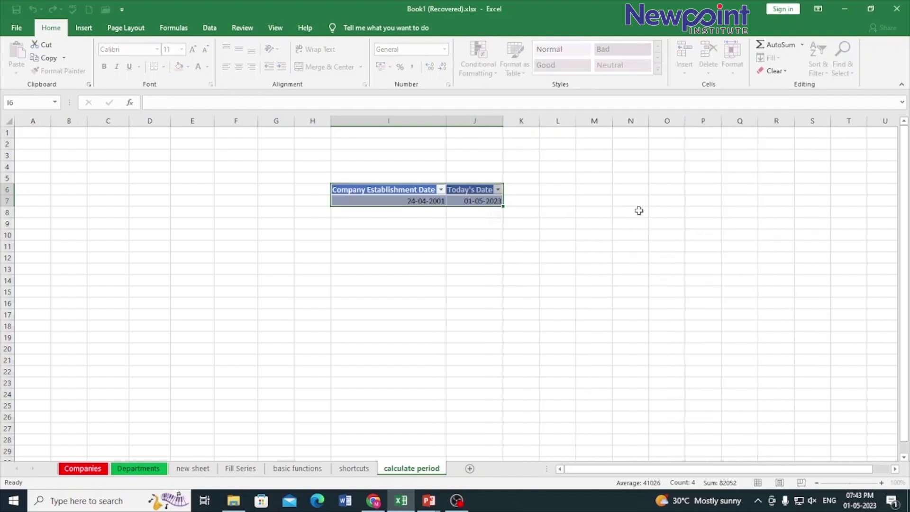
Step: Enter the labels Year, Months and Days in cells I12 to I14 below the table
left_click(388, 254)
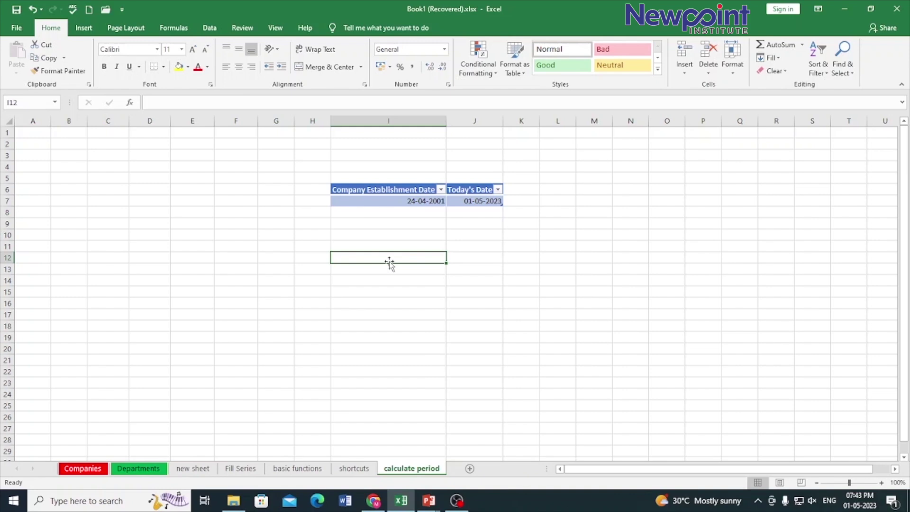
type("Y")
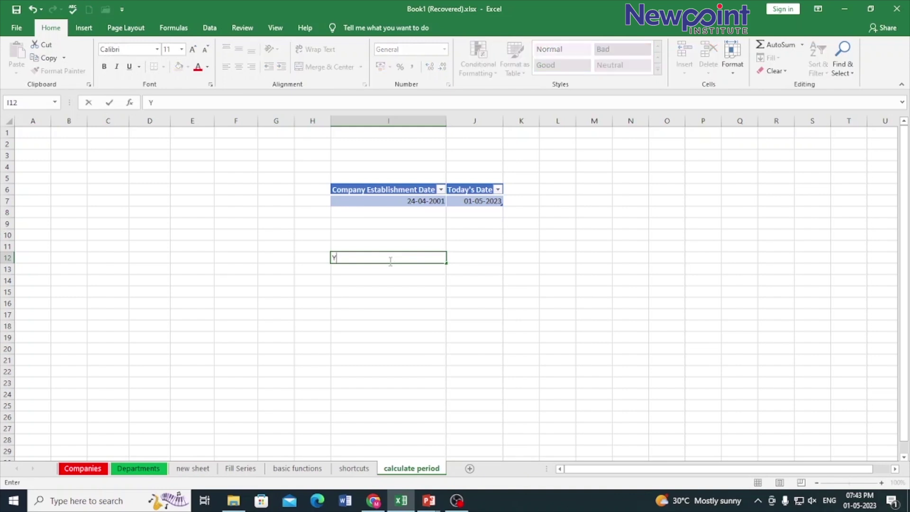
type("ear")
key("Return")
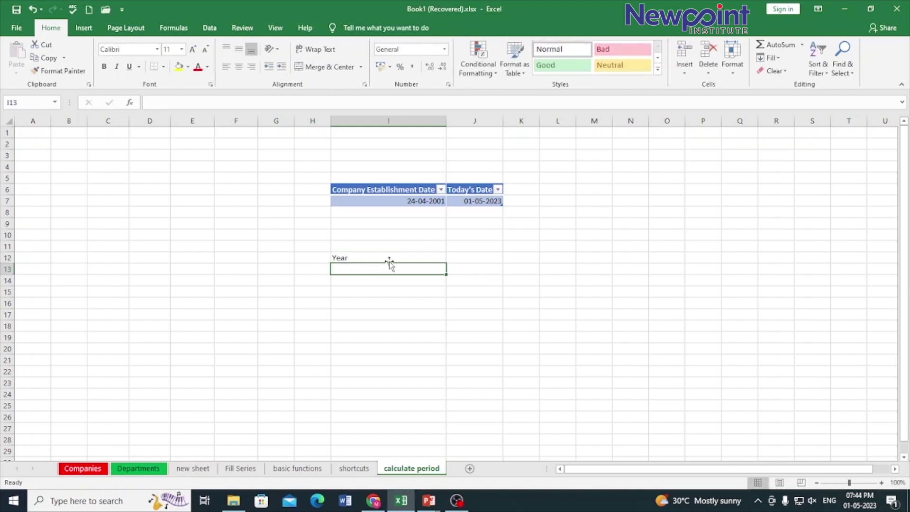
type("Mo")
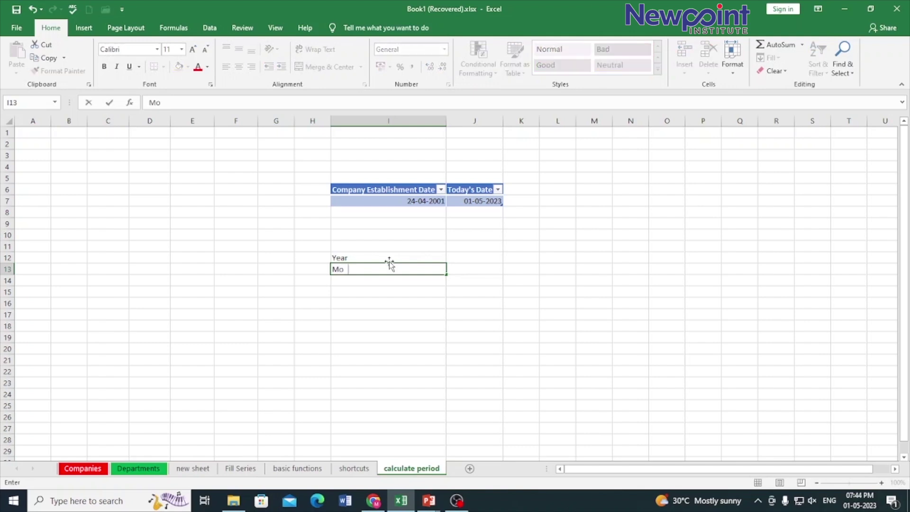
type("nths")
key("Return")
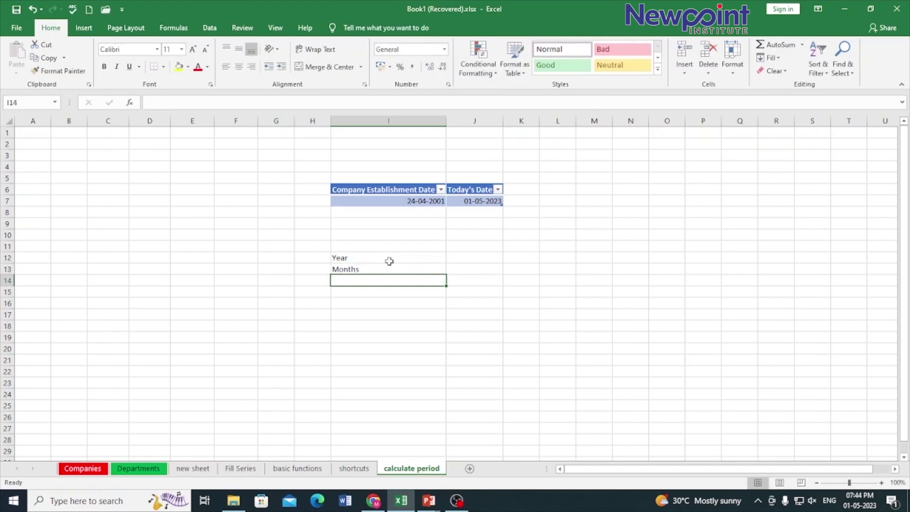
type("Days")
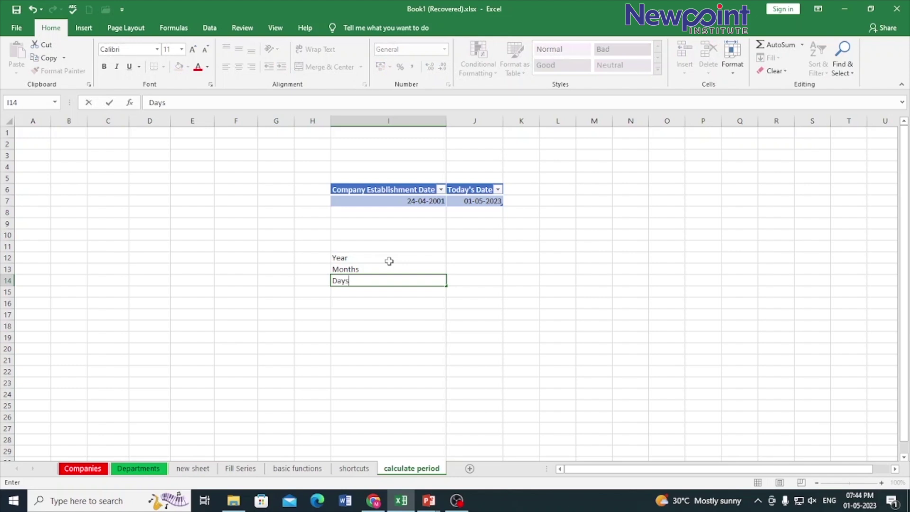
key("Return")
Step: Enter a DATEDIF formula in cell J12 from the establishment date in I7 to today's date in J7, with empty quotes as the unit
left_click(390, 265)
left_click(389, 261)
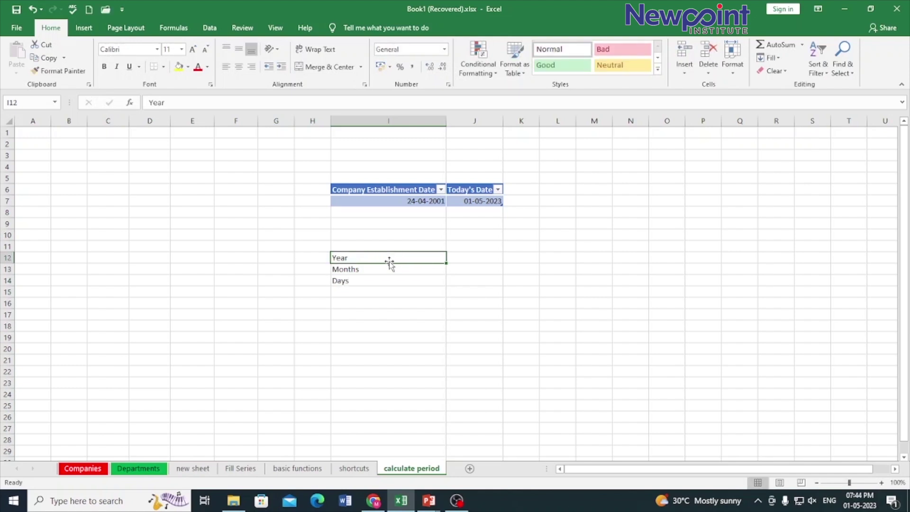
key("Right")
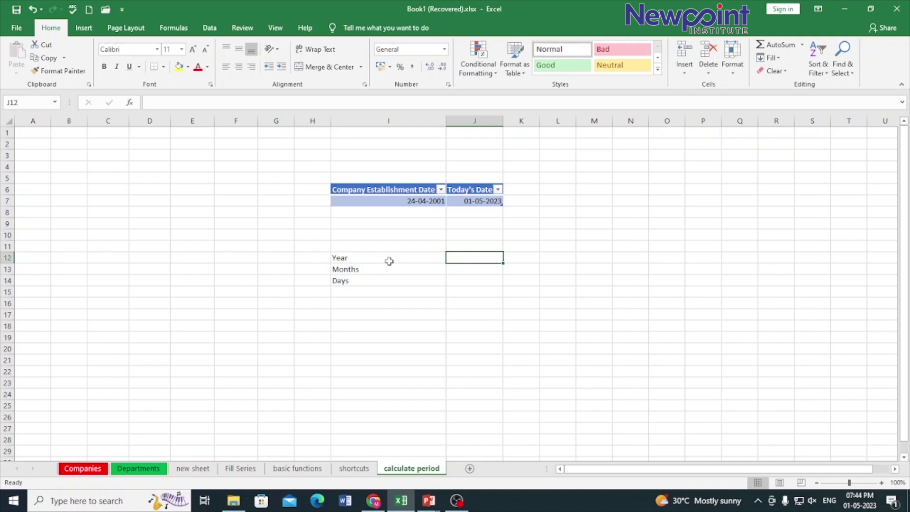
type("=")
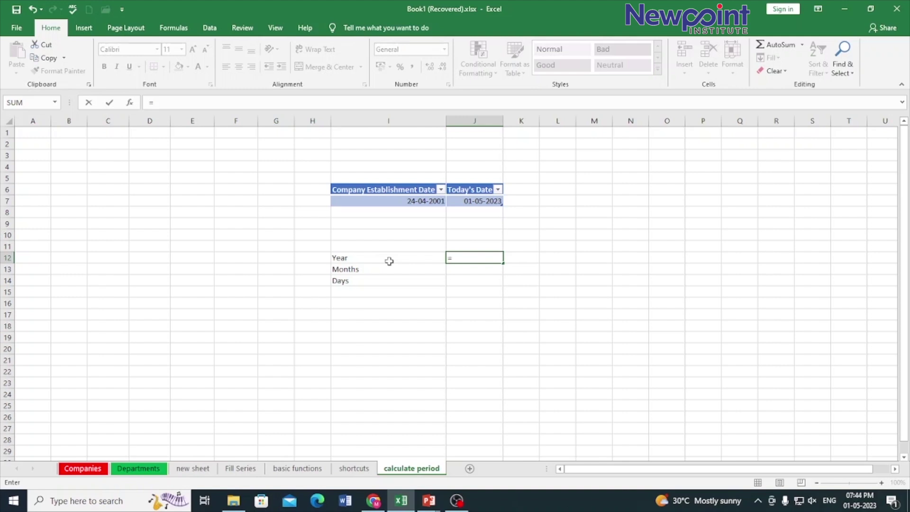
type("dat")
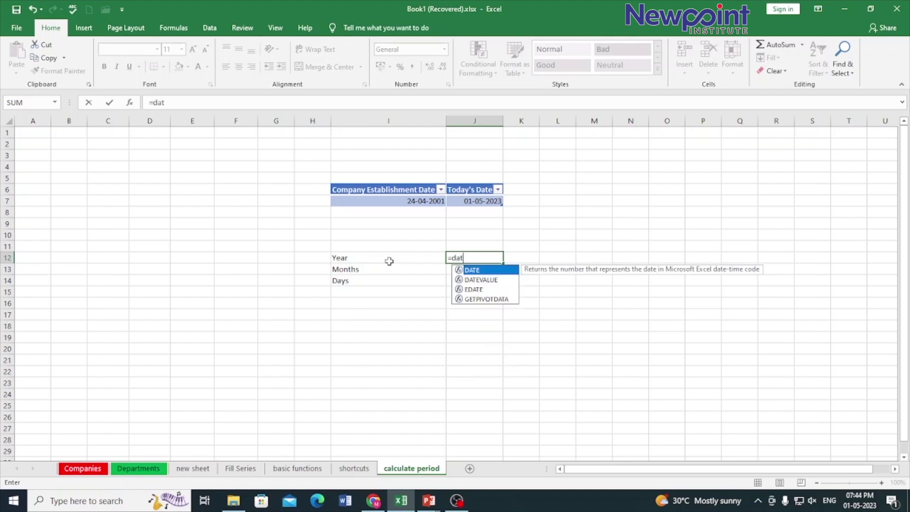
type("edif")
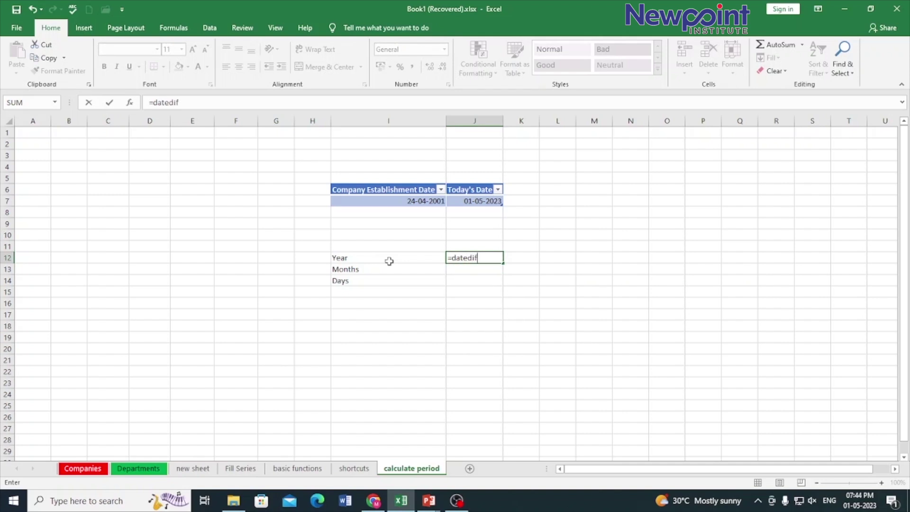
type("(")
left_click(405, 201)
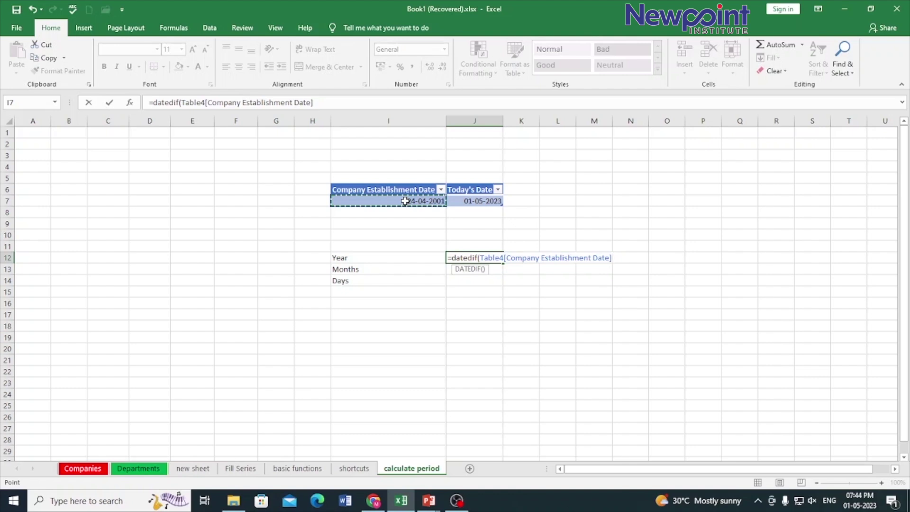
type(",")
left_click(476, 202)
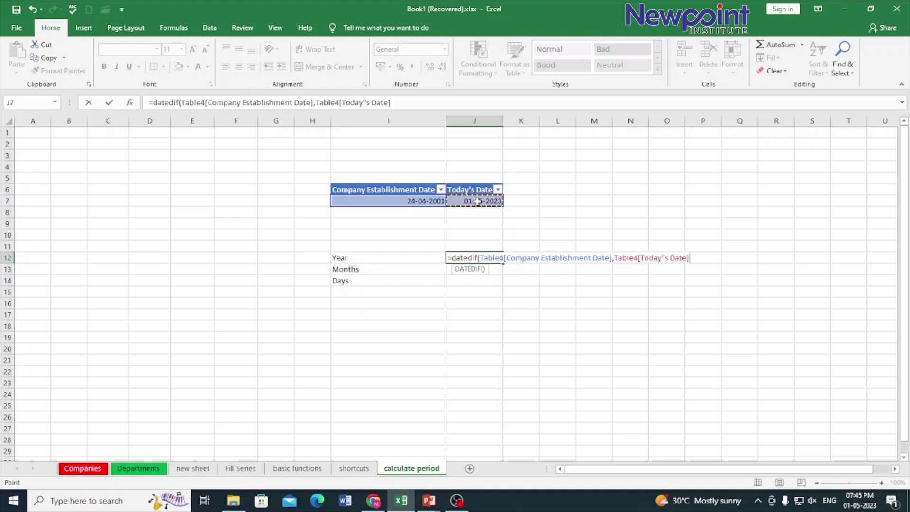
type(",\"\"")
key("Left")
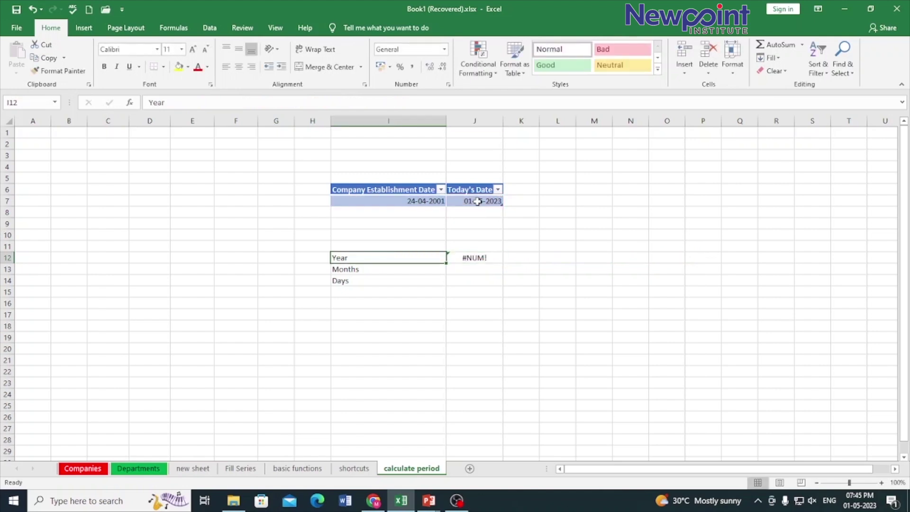
Step: Set the unit argument of the DATEDIF formula in cell J12 to "Y"
type("Y")
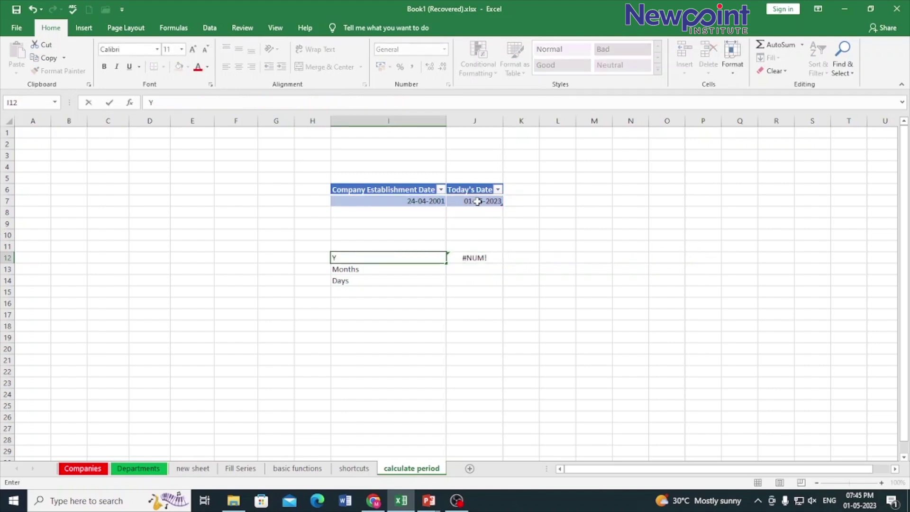
key("Escape")
left_click(478, 257)
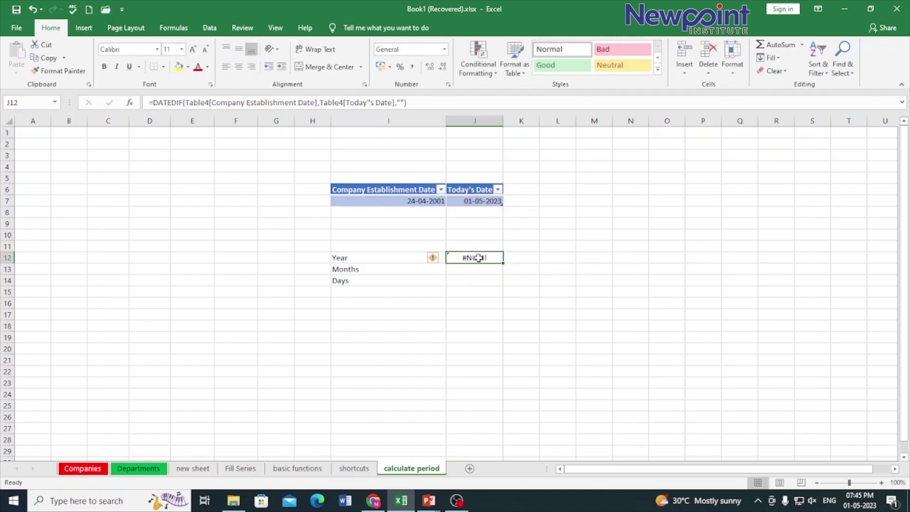
left_click(402, 103)
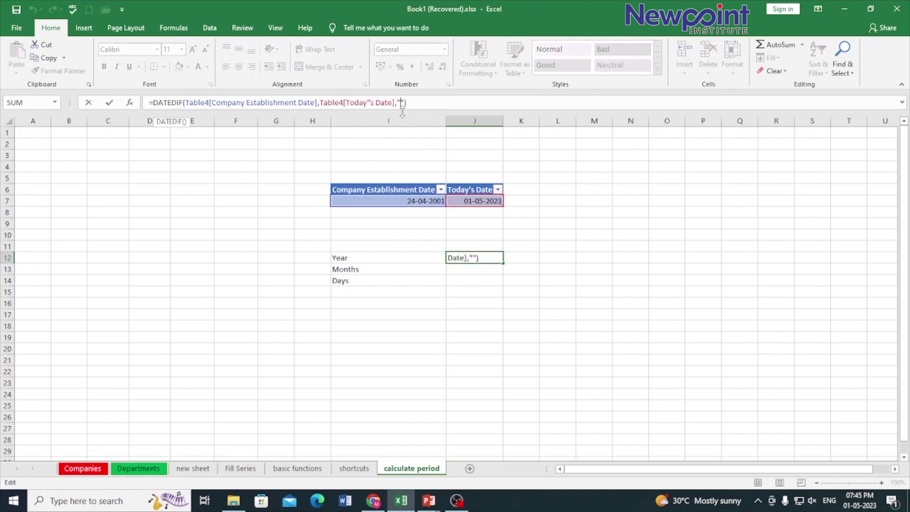
type("Y")
left_click(421, 102)
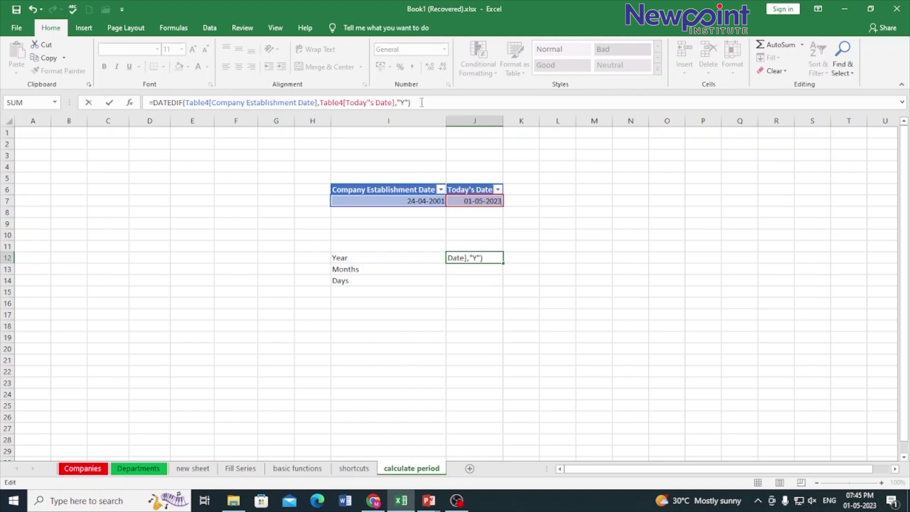
key("Return")
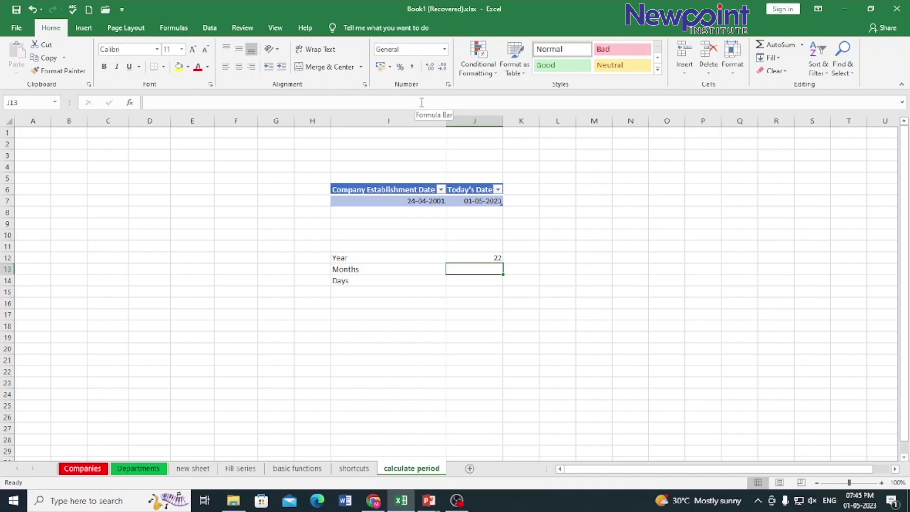
Step: Enter the formula =datedif(i7,j7,"YM") in cell J13 beside Months
type("=d")
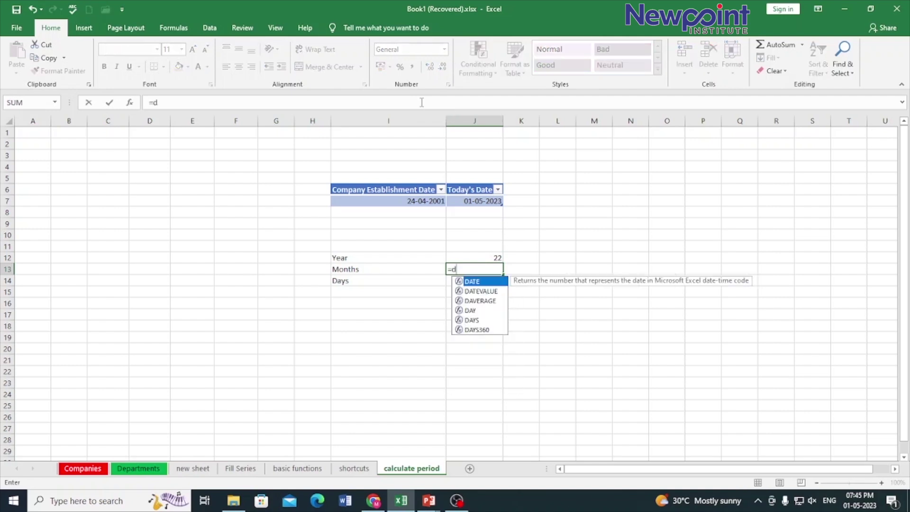
type("ated")
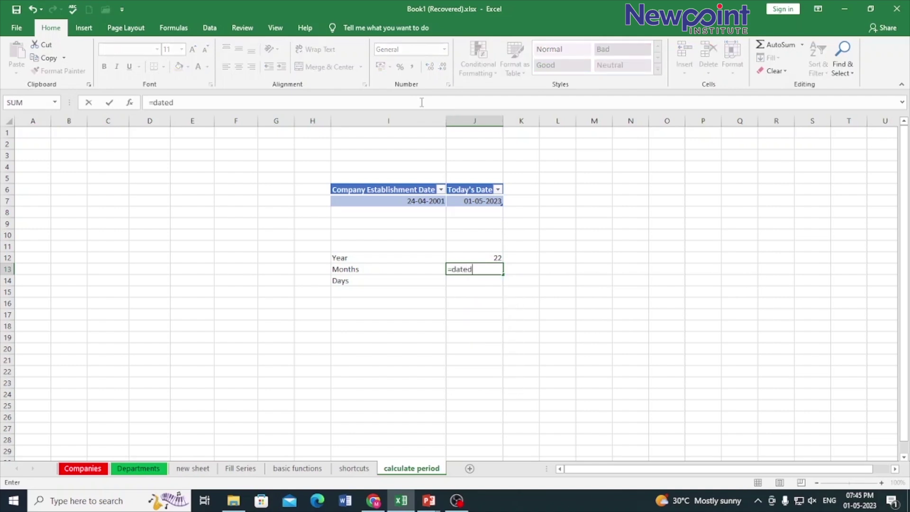
type("if(i7")
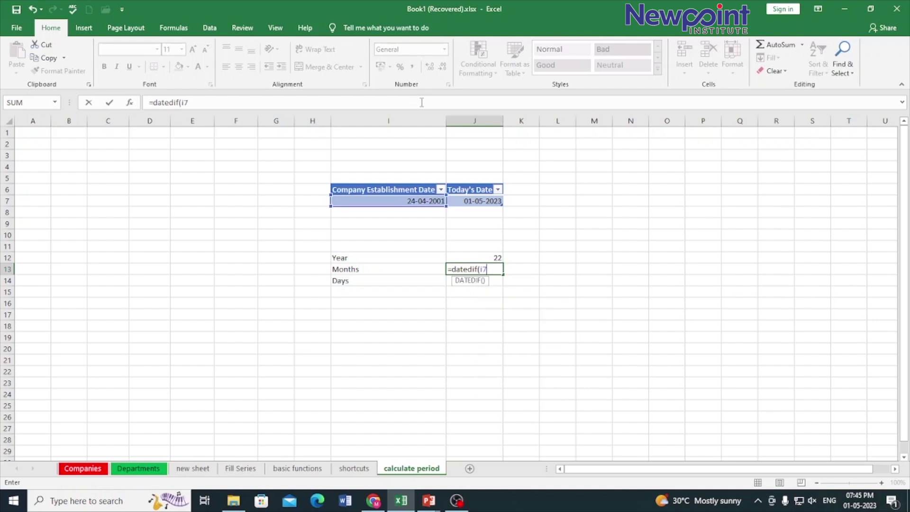
type(",j7")
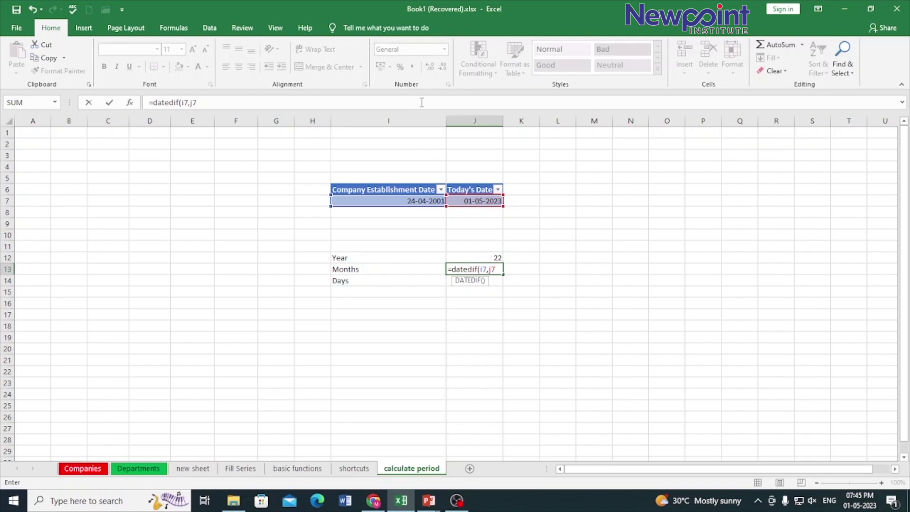
type(",\"YM\")")
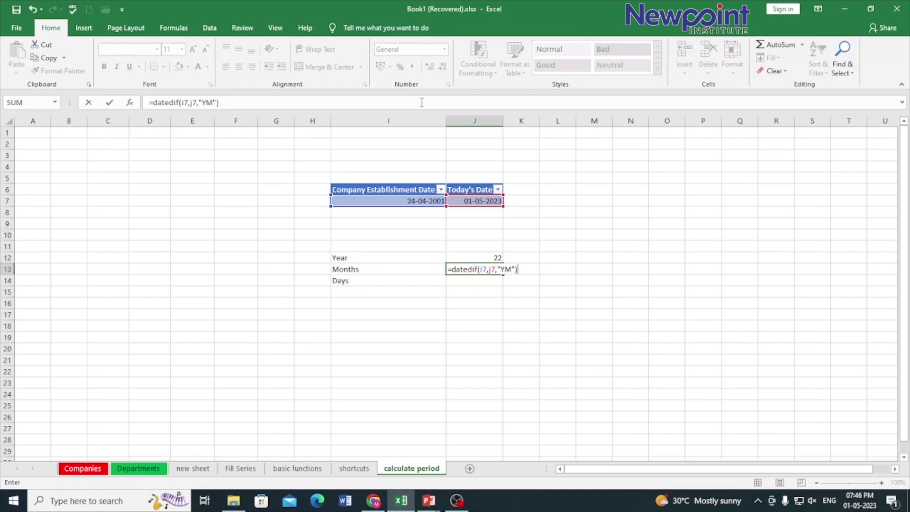
key("Return")
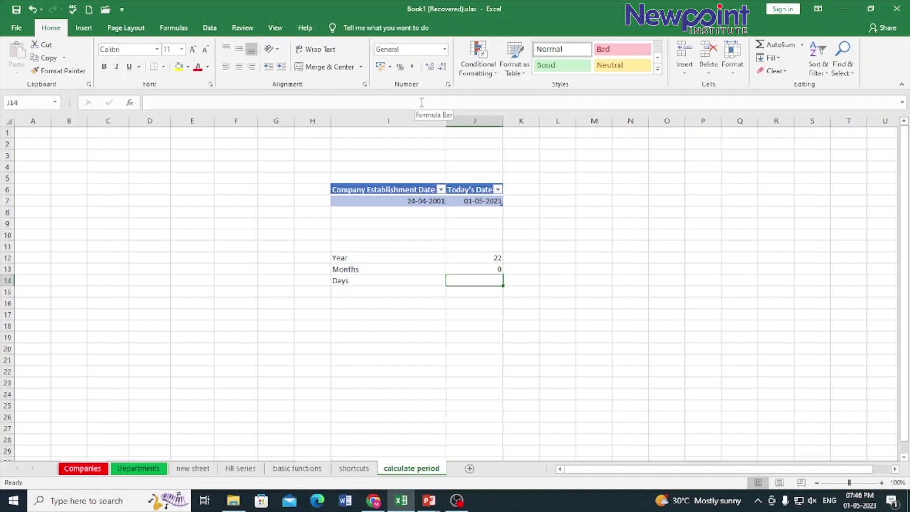
Step: Enter the formula =datedif(i7,j7,"md") in cell J14 beside Days
type("=da")
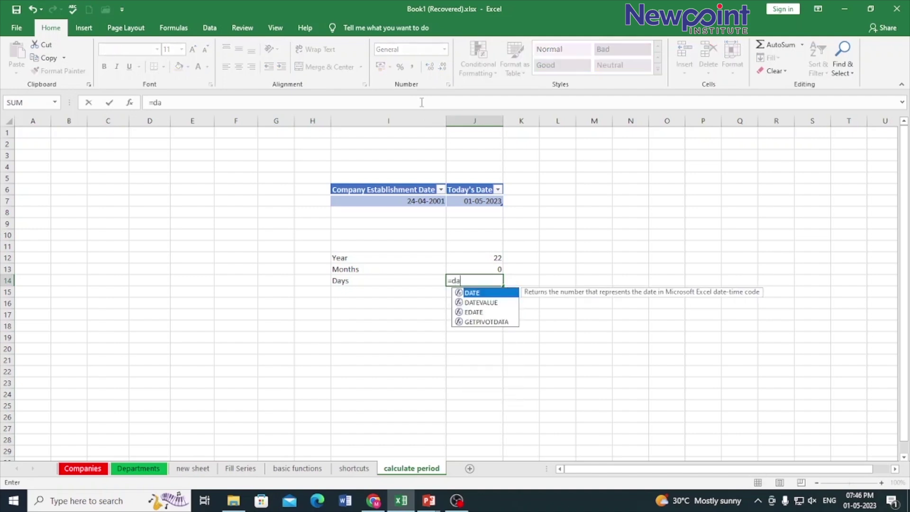
type("tedif")
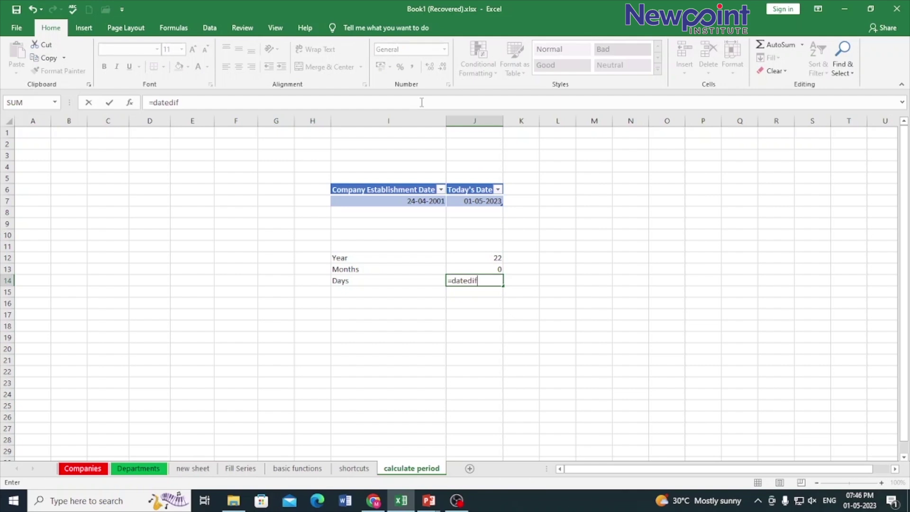
type("(i")
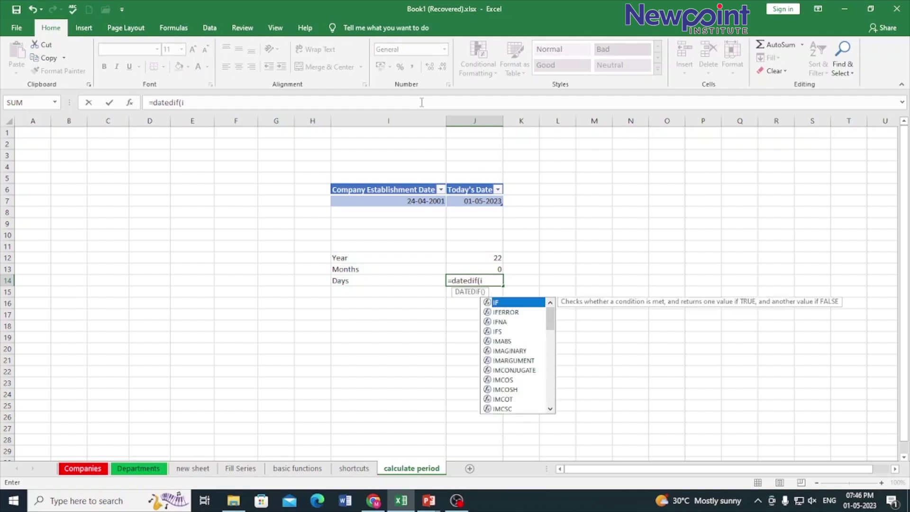
type("7,")
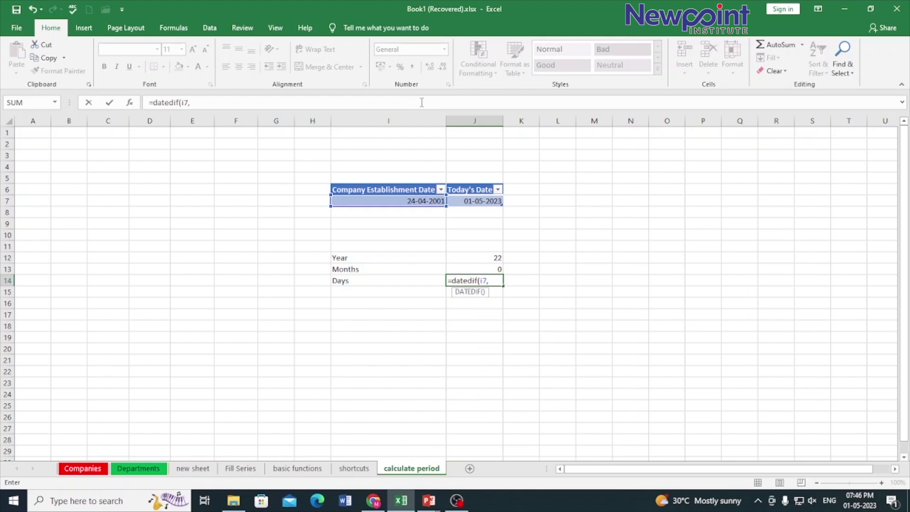
type("j7")
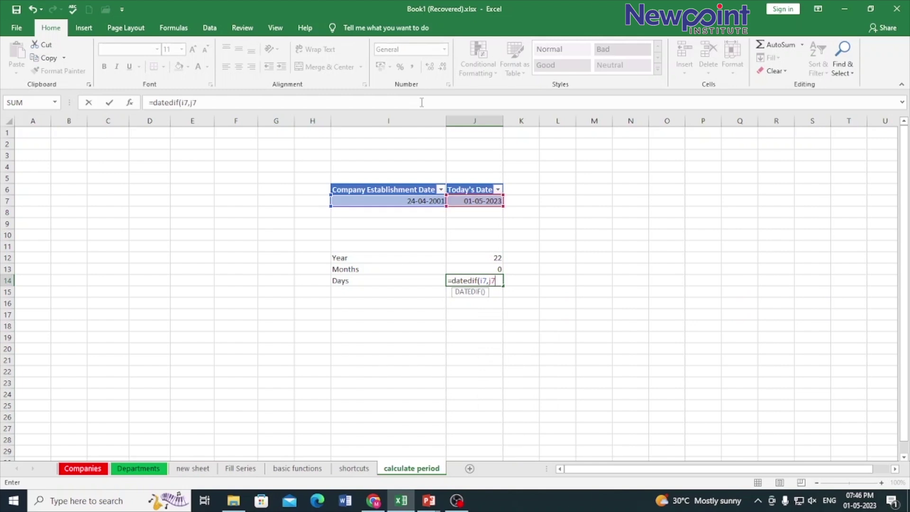
type(",\"")
type("mD")
key("BackSpace")
key("Return")
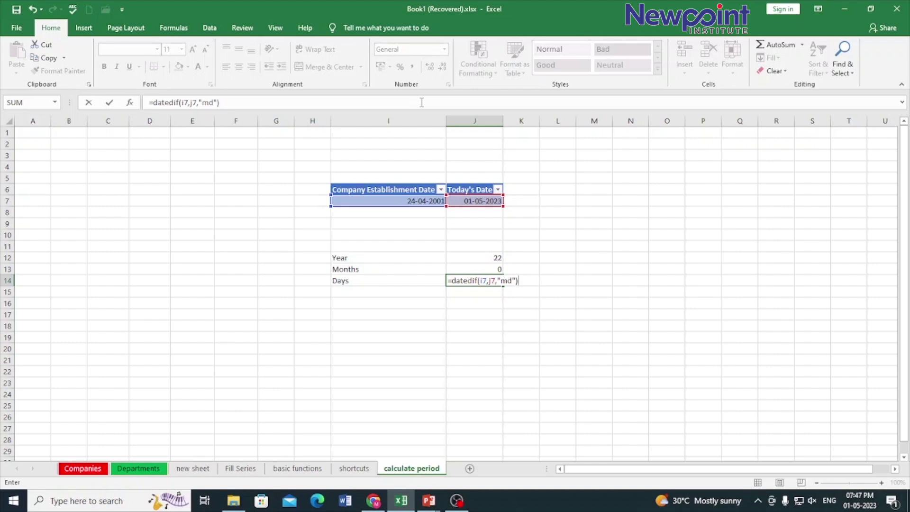
key("Return")
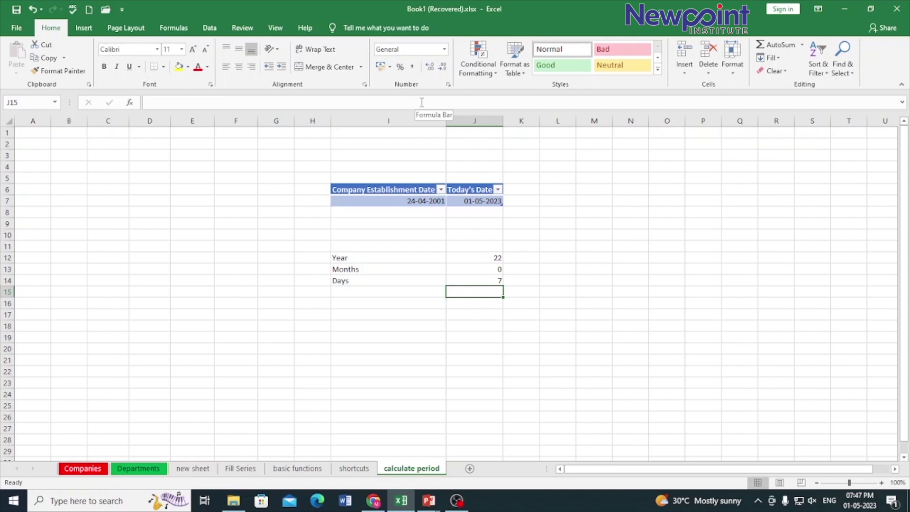
Step: Change the year of the company establishment date in cell I7 to 1996
key("Up")
key("Up")
key("Up")
key("Up")
key("Up")
key("Up")
key("Up")
key("Up")
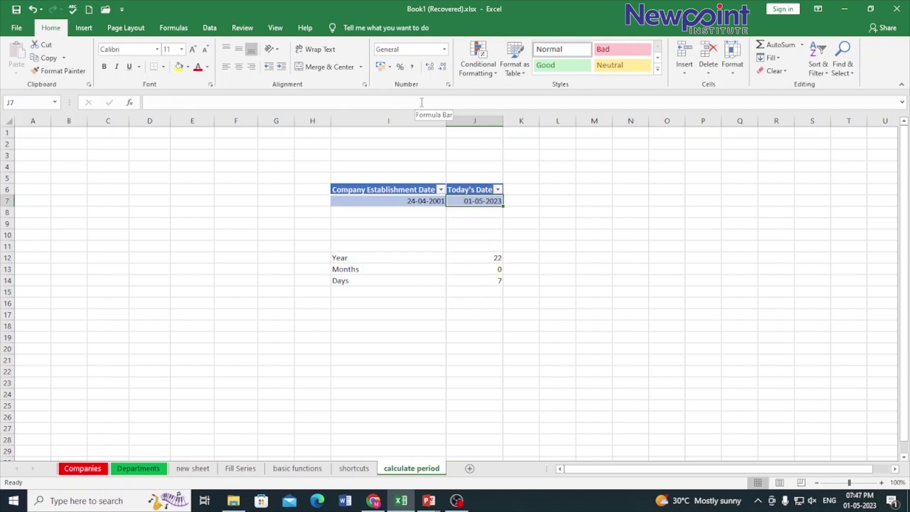
key("Left")
left_click(421, 102)
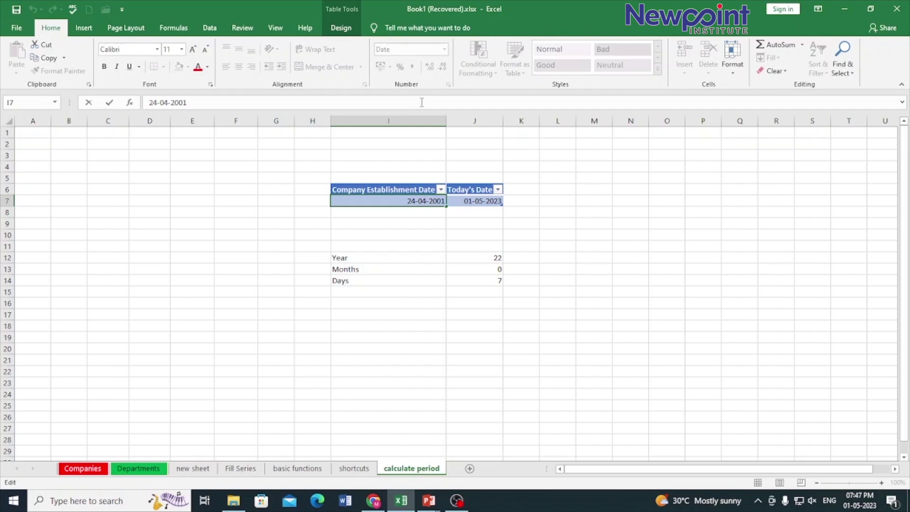
key("BackSpace")
key("BackSpace")
key("BackSpace")
key("BackSpace")
type("1996")
key("Return")
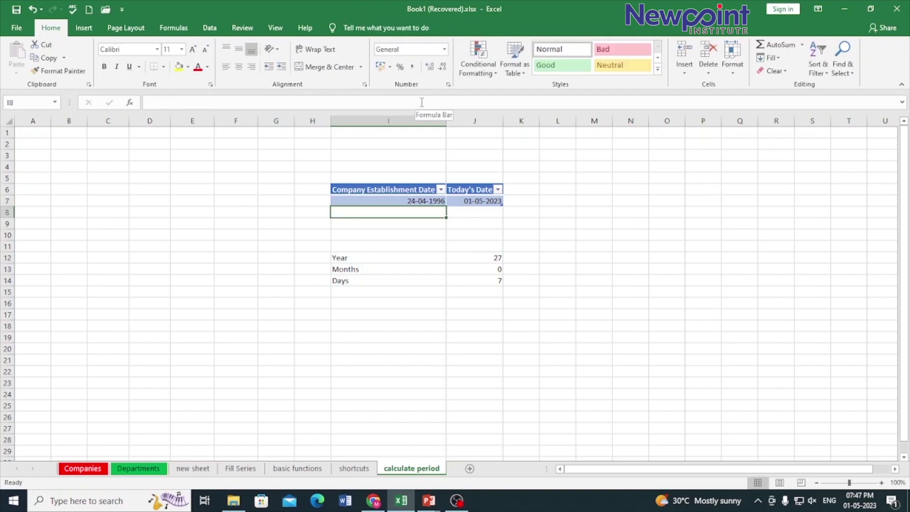
Step: Change the month of the company establishment date in cell I7 to 08
key("Up")
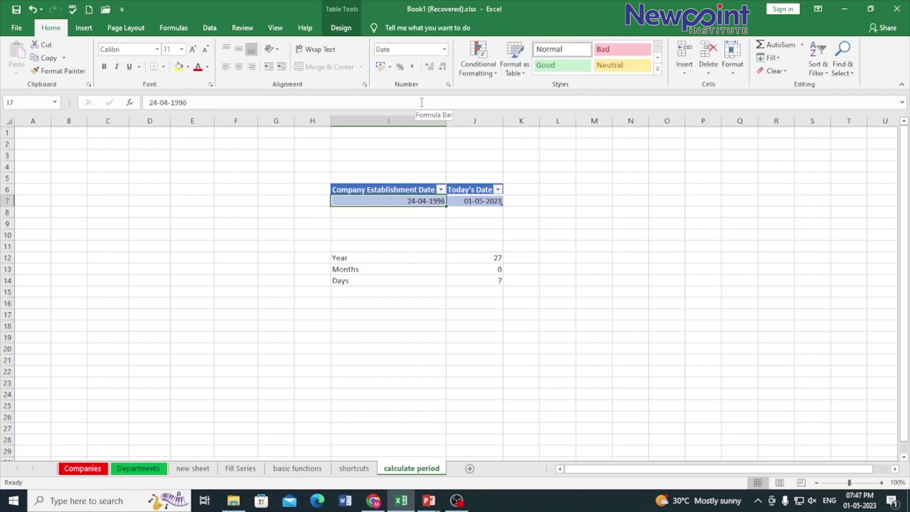
key("F2")
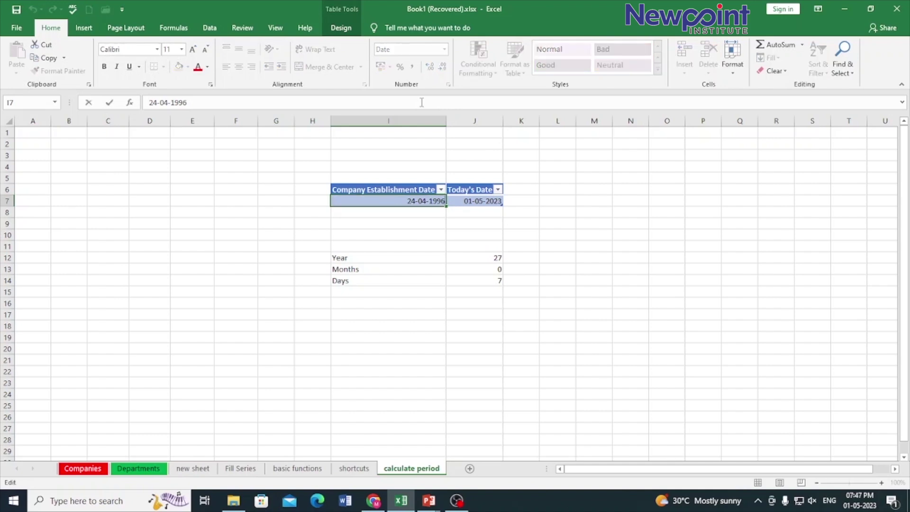
key("Left")
key("Left")
key("Left")
key("BackSpace")
type("8")
key("Return")
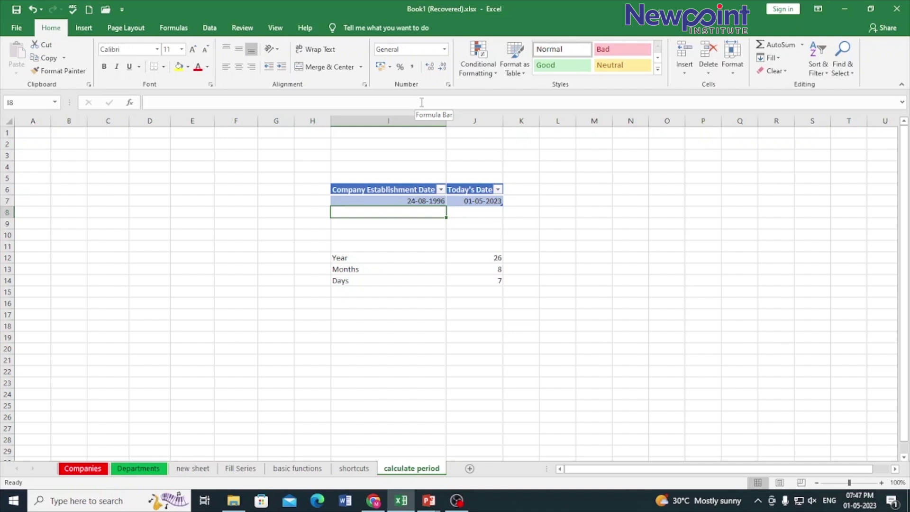
Step: Change the day of the company establishment date in cell I7 to 04
key("Up")
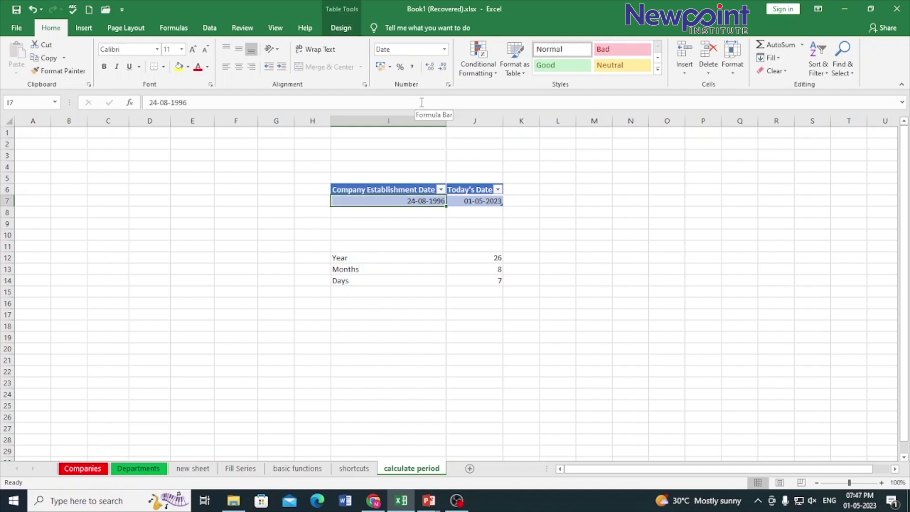
left_click(422, 102)
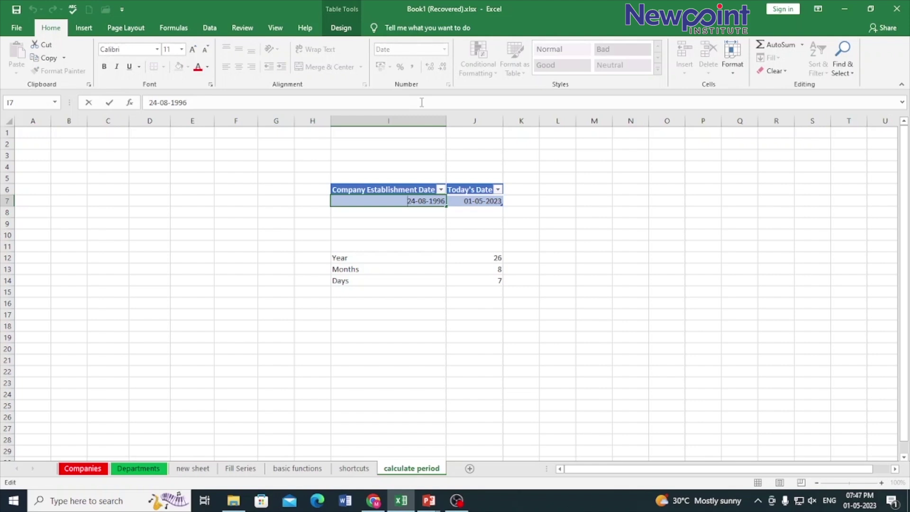
key("Delete")
type("0")
key("Return")
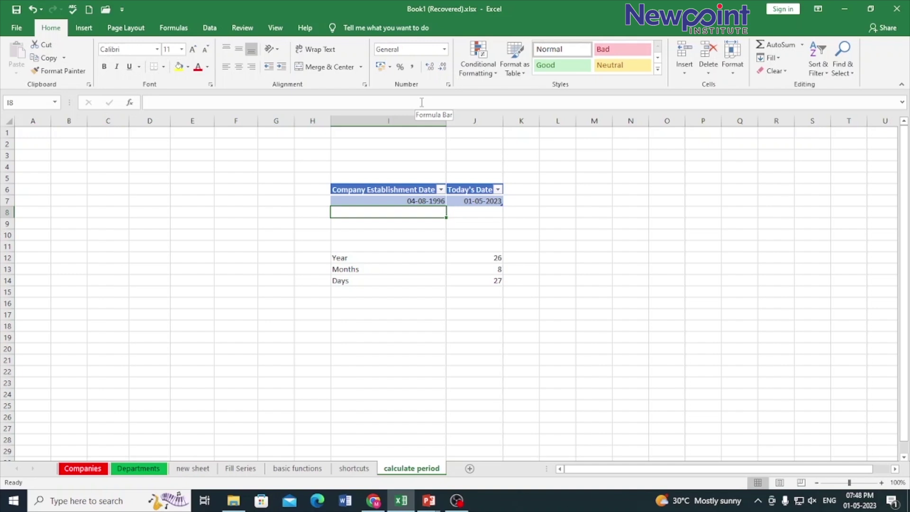
Step: Apply all borders to the Year, Months and Days results in the range I12:J14
key("Down")
key("Down")
key("Down")
key("Down")
key("Down")
key("Down")
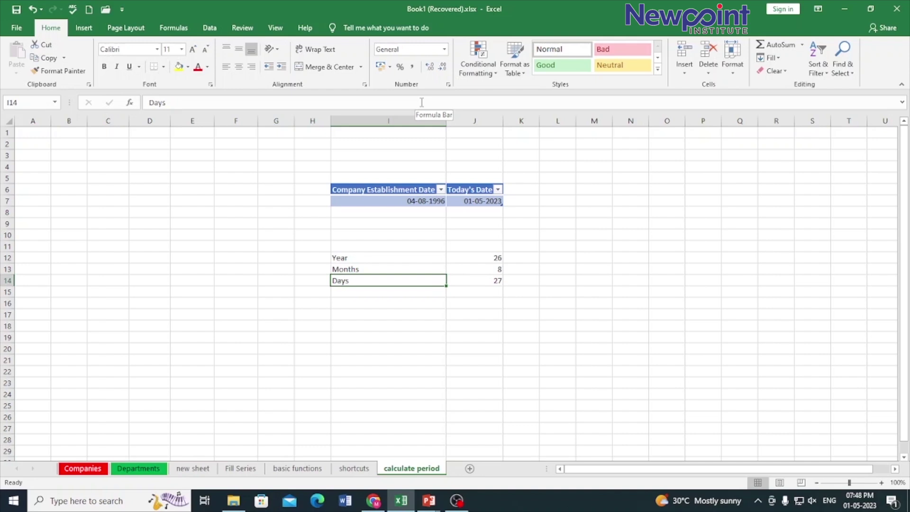
key("Up")
key("Up")
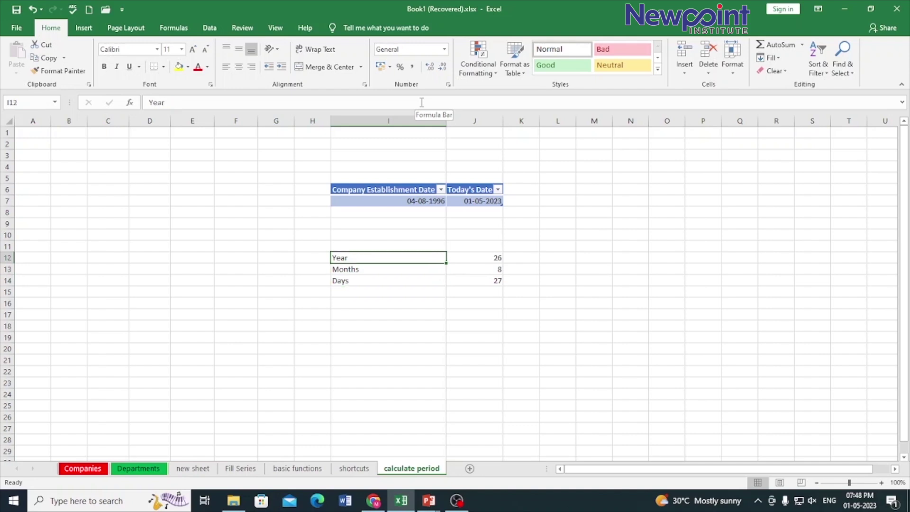
key("shift+Down")
key("shift+Down")
key("shift+Right")
key("shift+Right")
key("shift+Left")
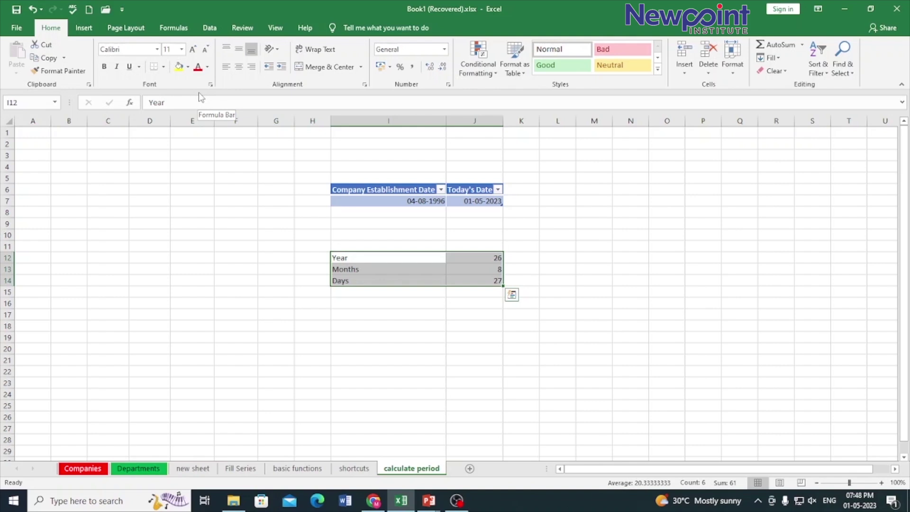
left_click(163, 66)
left_click(169, 165)
left_click(235, 311)
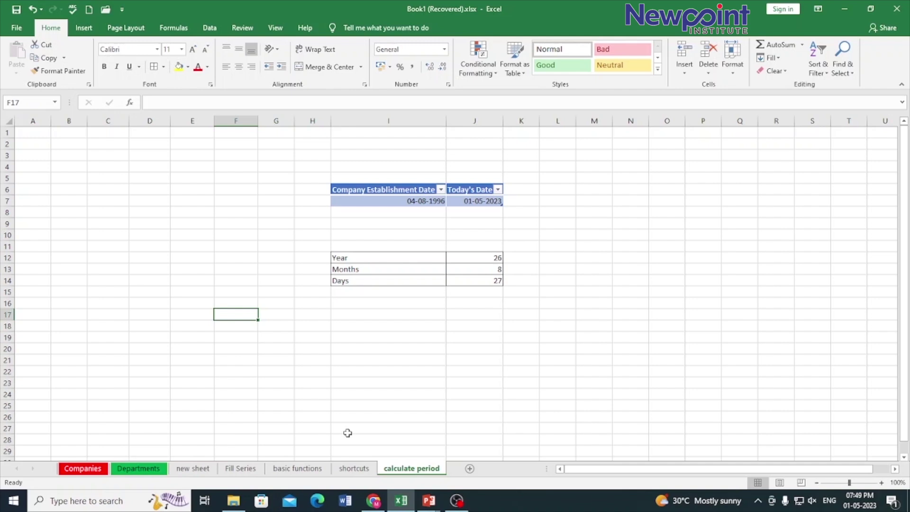
Step: Examine the date arguments of the DATEDIF formulas in cells J12 and J13, leaving both formulas as they are
left_click(463, 256)
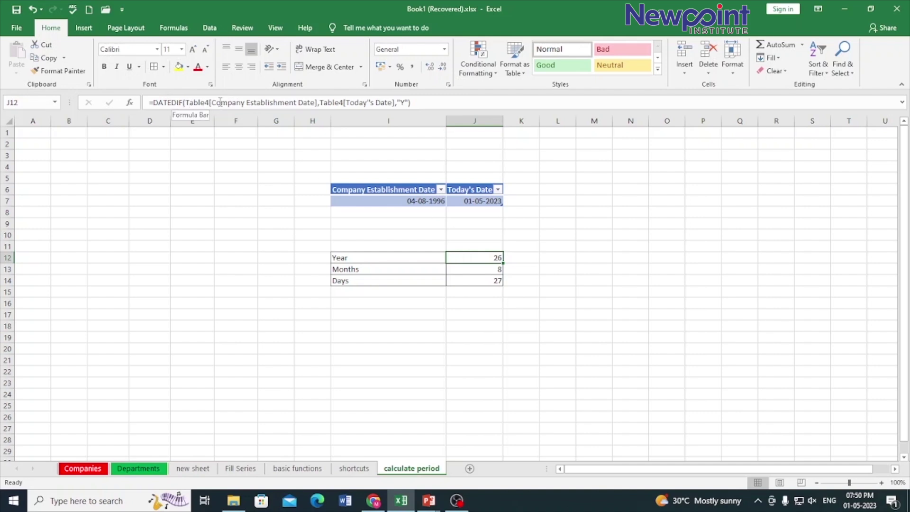
left_click(314, 103)
left_click_drag(314, 102, 185, 103)
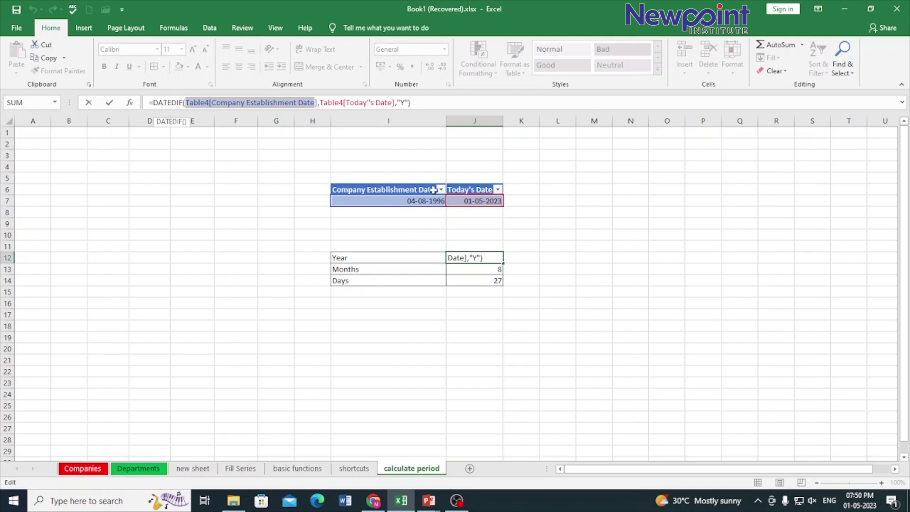
left_click(423, 100)
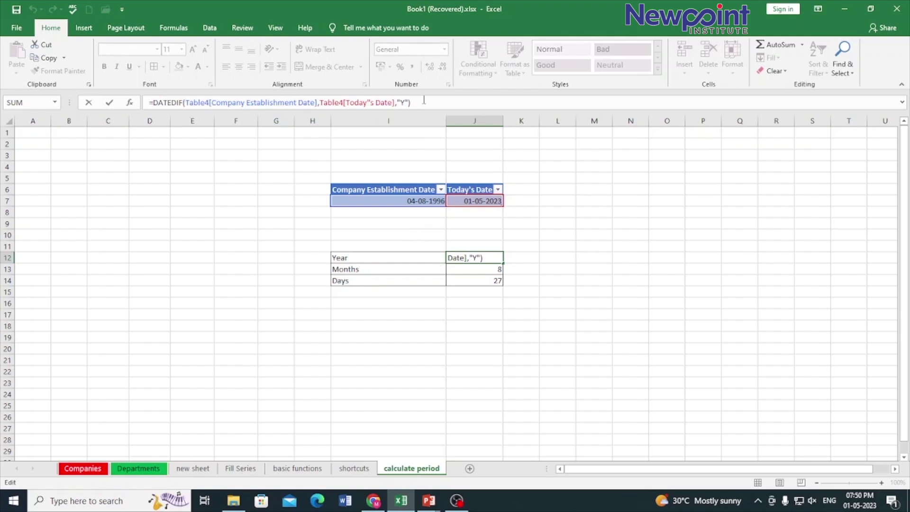
key("Return")
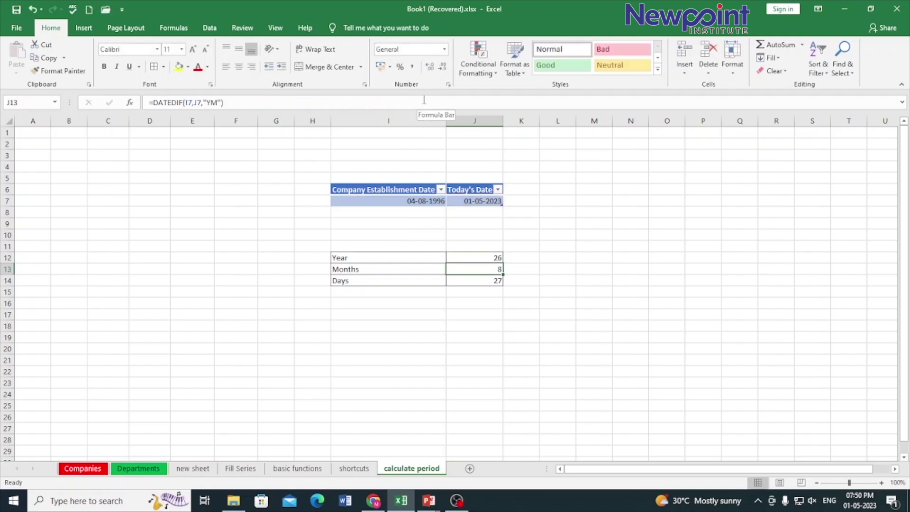
left_click(199, 103)
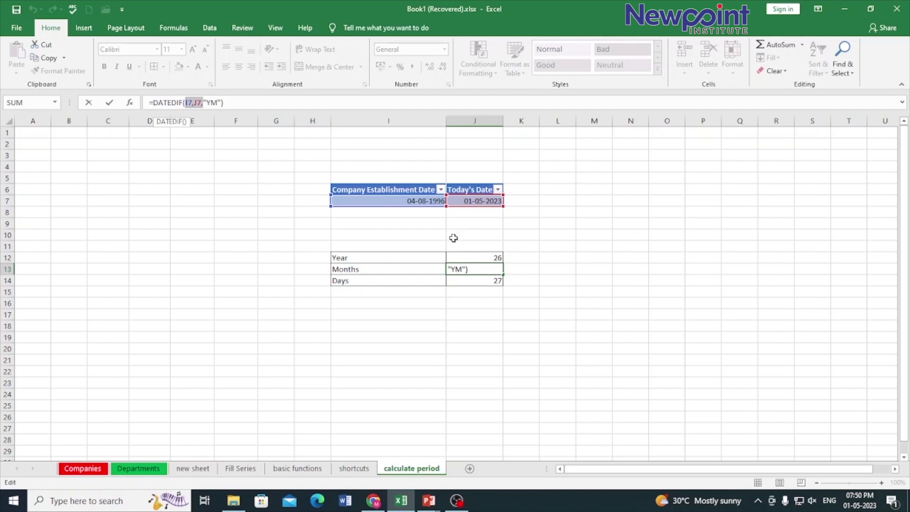
key("Return")
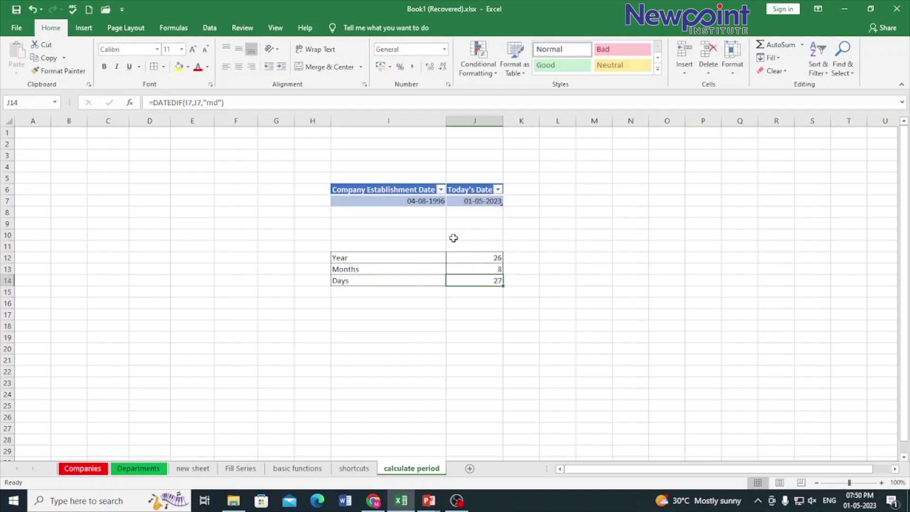